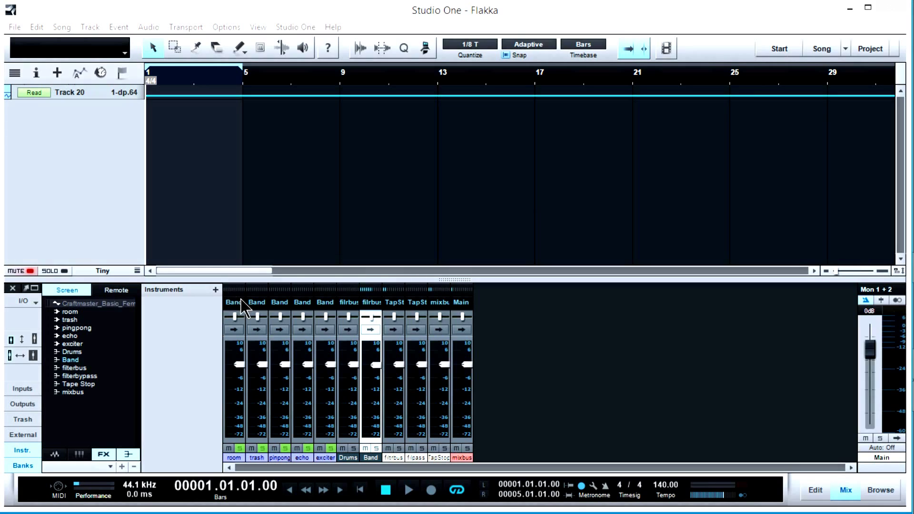
Add an Impact drum instrument from the instrument list and shift its window left
click(216, 290)
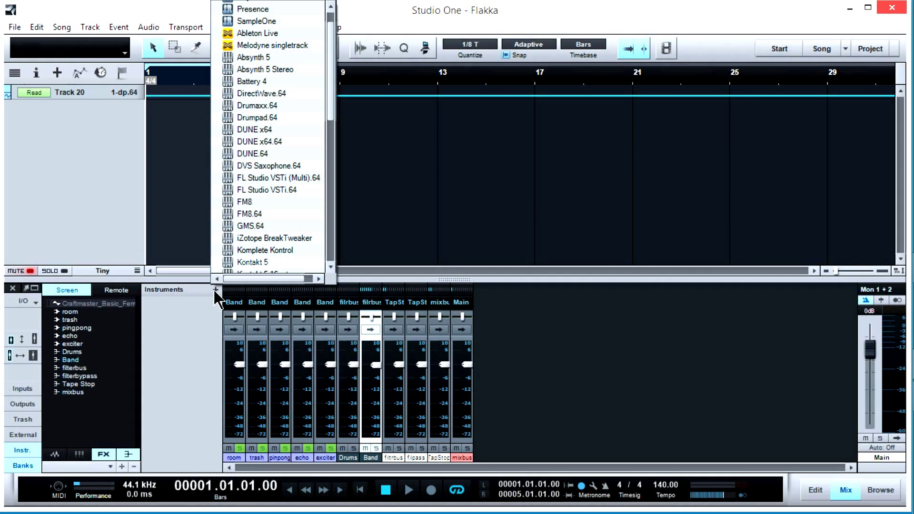
scroll(288, 258, down, 1)
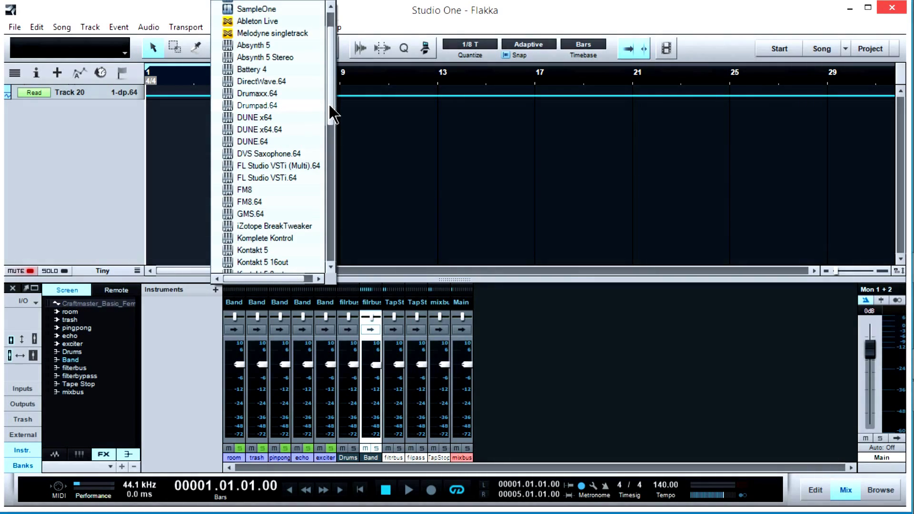
scroll(330, 59, up, 3)
click(267, 10)
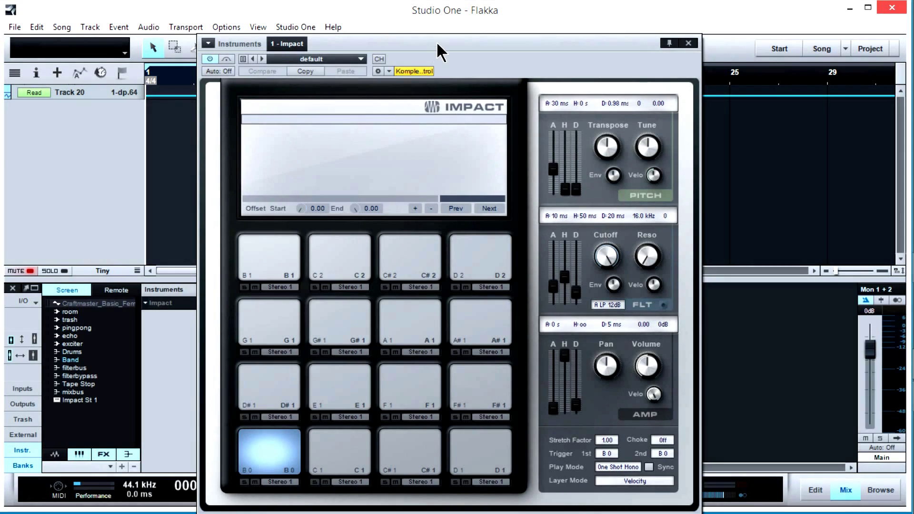
drag(436, 41, 331, 34)
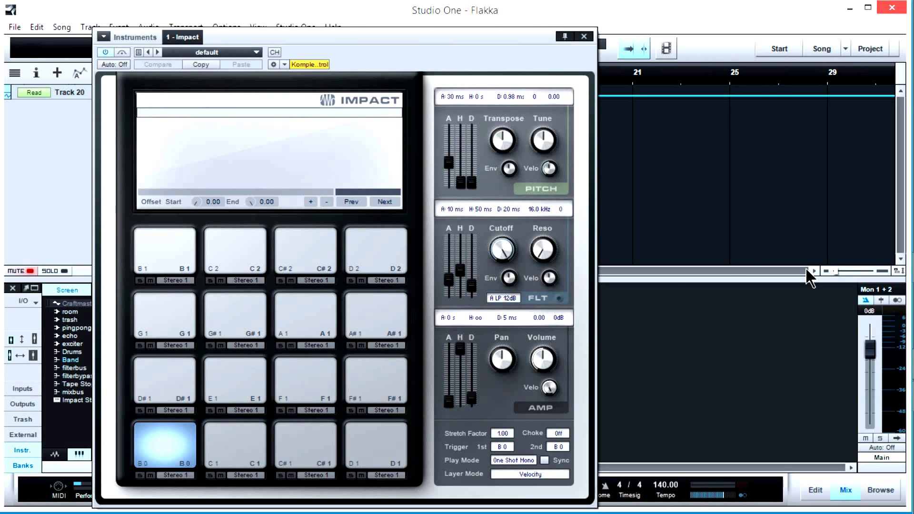
Load kicks Tkick_10, Tkick_41, Tkick_42 and Tkick_43 onto pads B1, C2, C#2 and D2
key(F5)
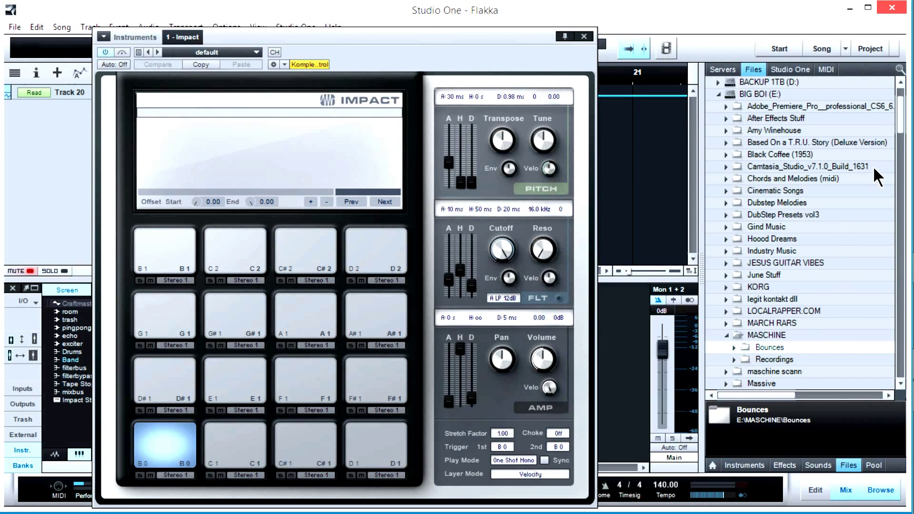
drag(900, 125, 897, 208)
click(766, 143)
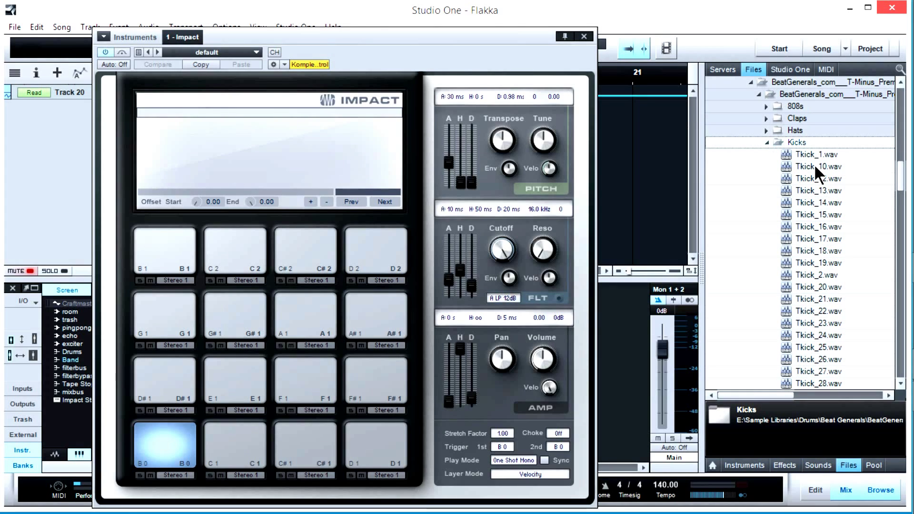
drag(814, 164, 178, 257)
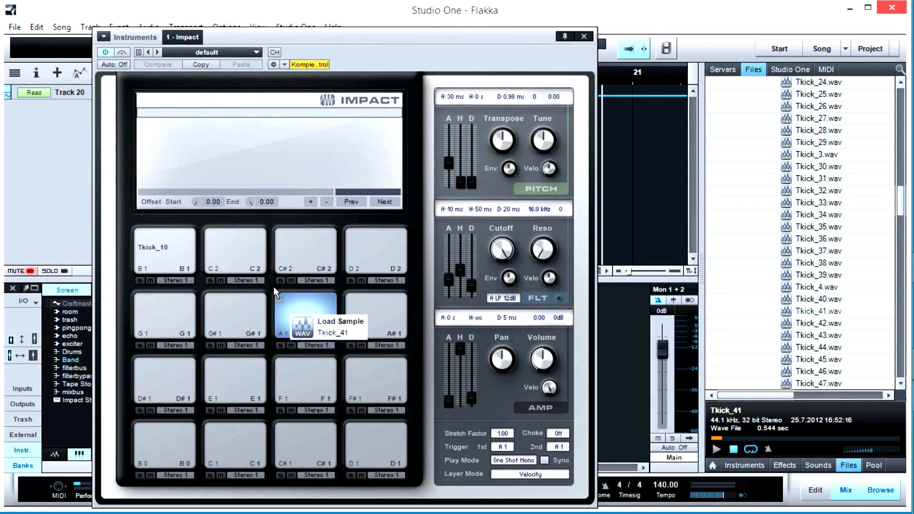
drag(277, 288, 244, 270)
drag(845, 323, 319, 253)
drag(815, 335, 381, 259)
Load snares TSnare_1 and TSnare_10 onto pads G1 and G#1, and try TSnare_16 on A1
scroll(788, 230, up, 7)
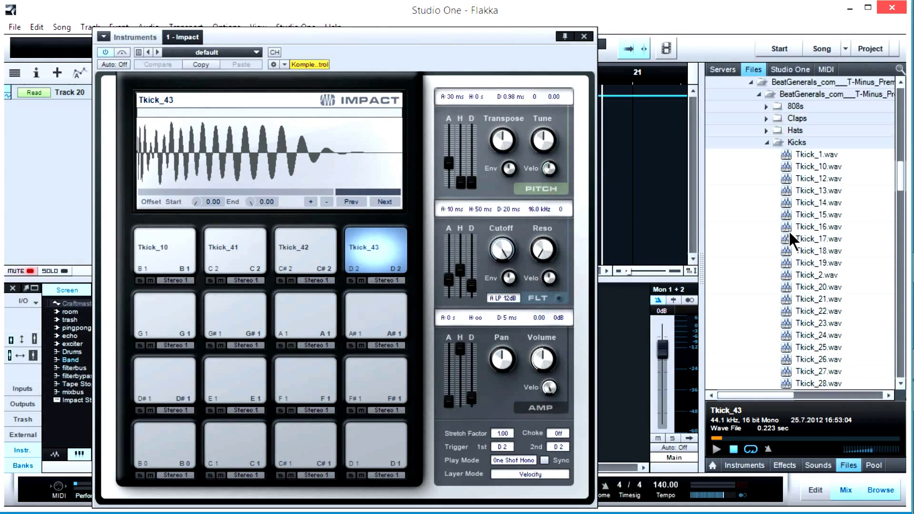
scroll(789, 230, up, 2)
click(767, 214)
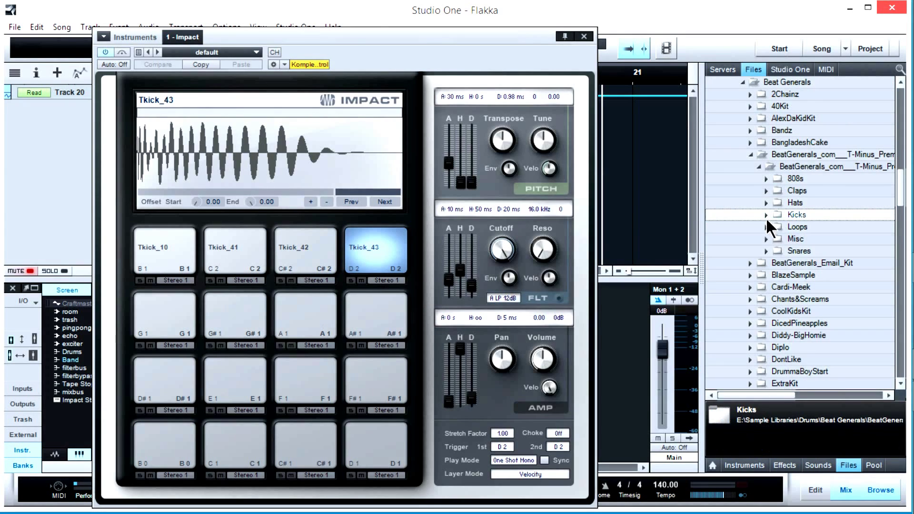
click(767, 252)
drag(814, 271, 157, 312)
drag(833, 276, 233, 314)
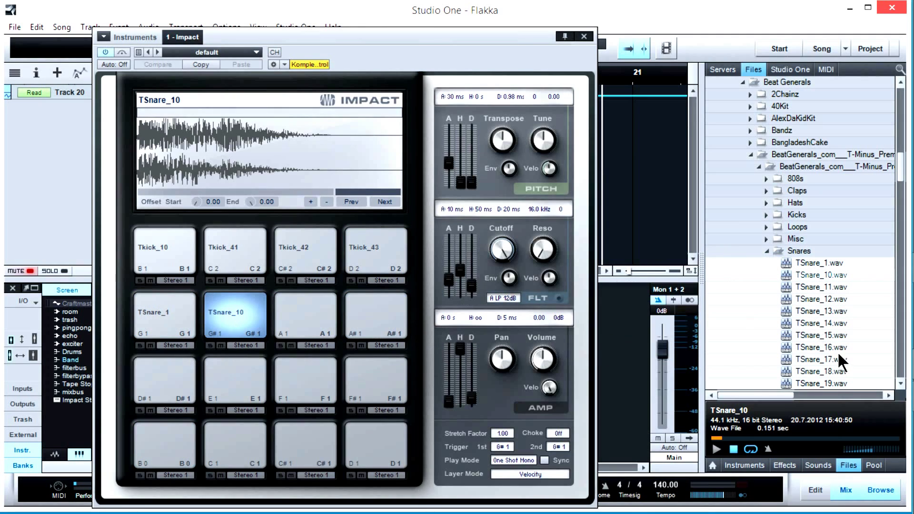
drag(822, 347, 776, 264)
Load claps Tclap_20 and Tclap_17 onto pads A1 and A#1
click(768, 251)
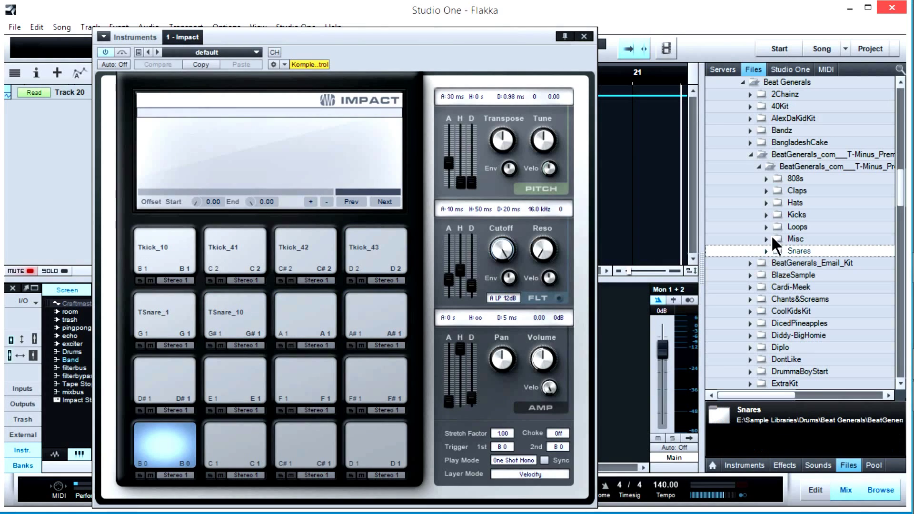
click(768, 191)
drag(818, 347, 307, 312)
drag(830, 299, 369, 317)
Preview hi-hats T_Hat (2), T_Hat (16) and T_Hat (1) from the Hats folder
click(767, 190)
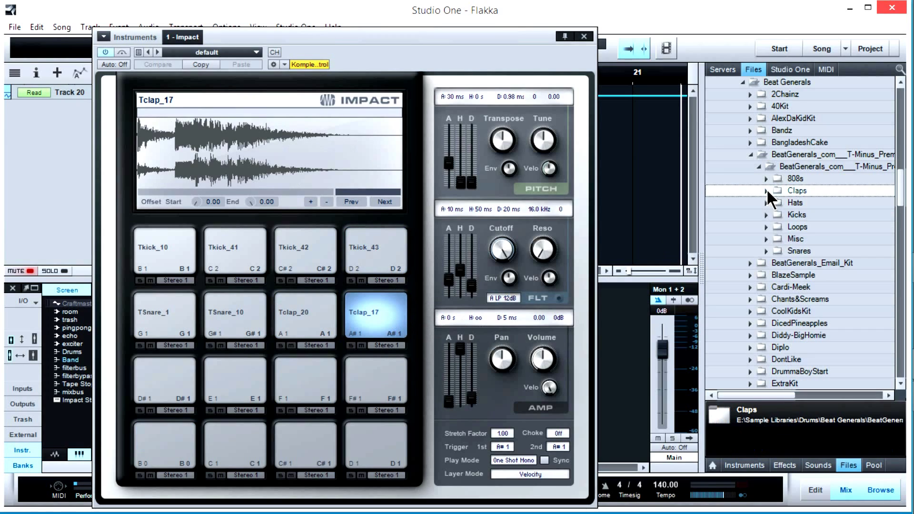
click(767, 203)
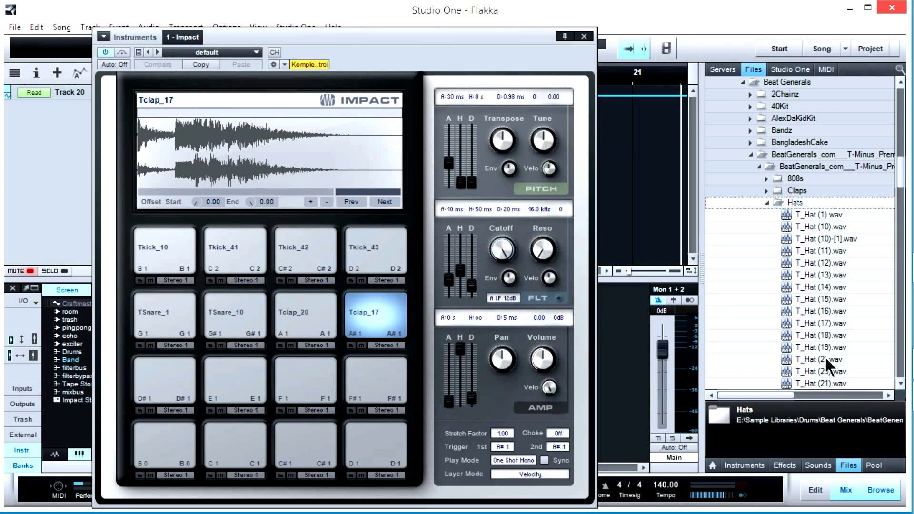
click(826, 360)
click(716, 450)
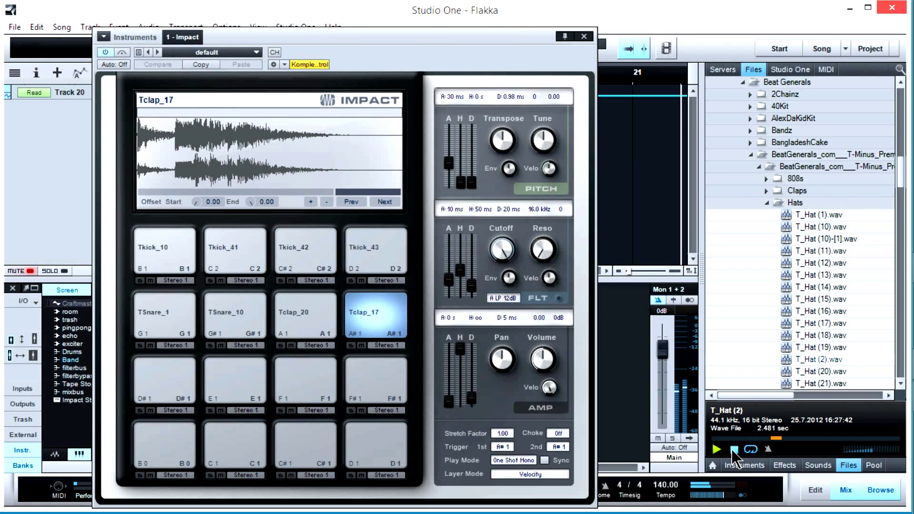
click(819, 310)
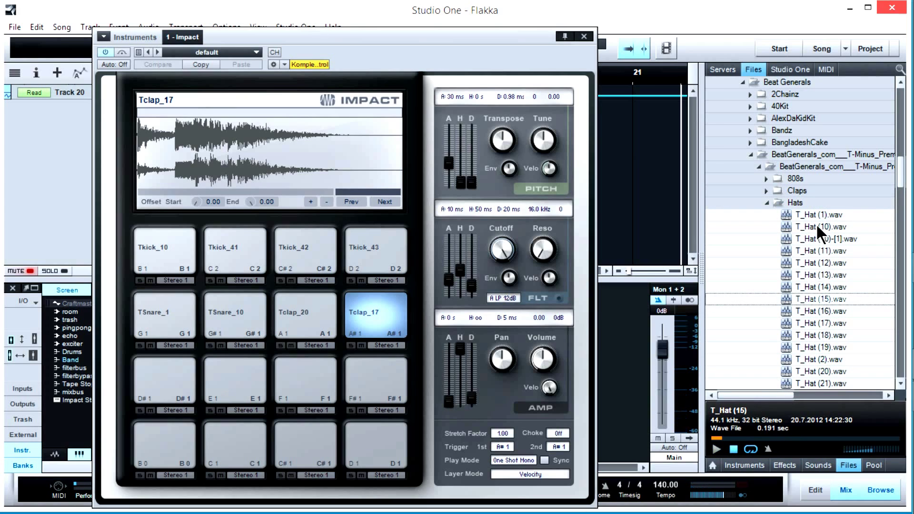
click(807, 215)
click(715, 449)
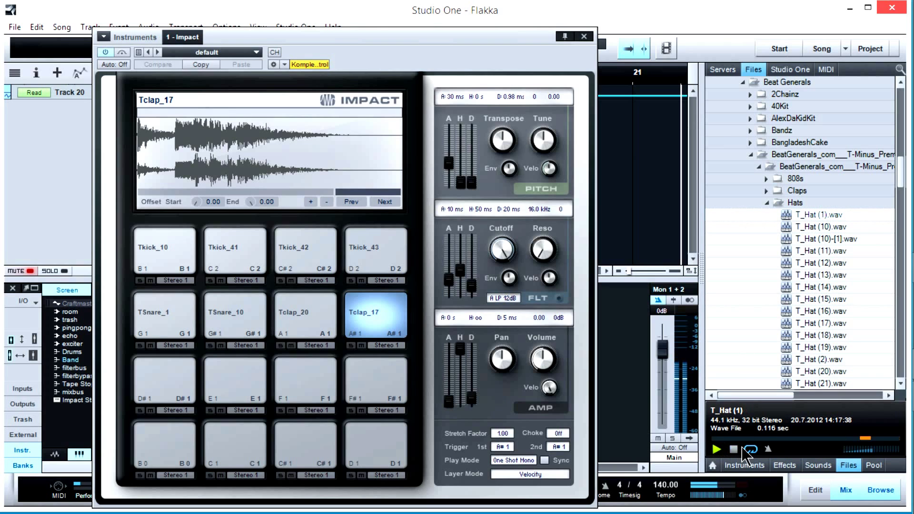
Load T_Hat (1), (12), (5) and (6) onto pads D#1, E1, F1 and F#1
drag(815, 224, 162, 381)
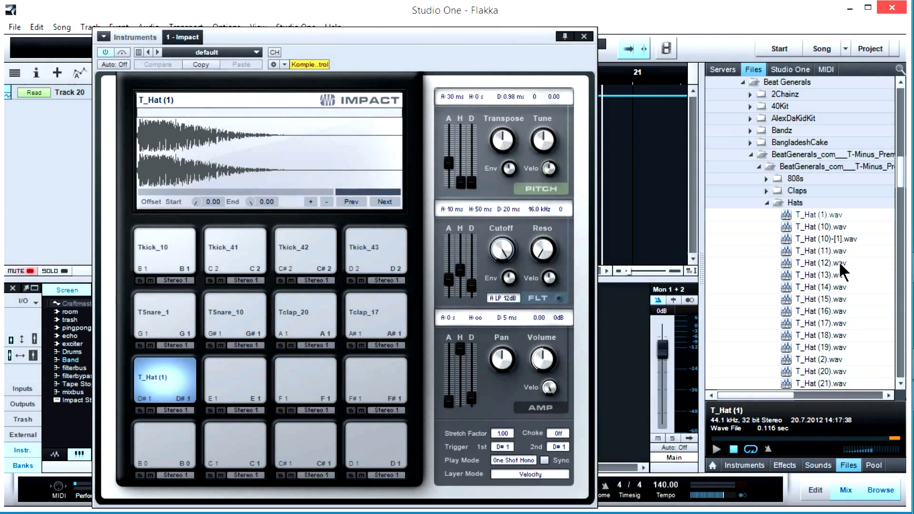
drag(786, 265, 236, 381)
scroll(888, 310, down, 9)
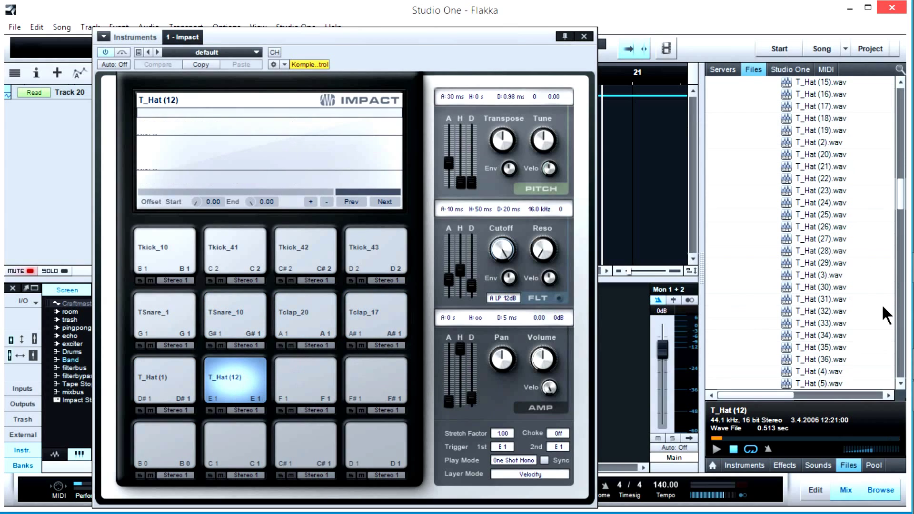
drag(829, 280, 310, 376)
drag(808, 292, 380, 385)
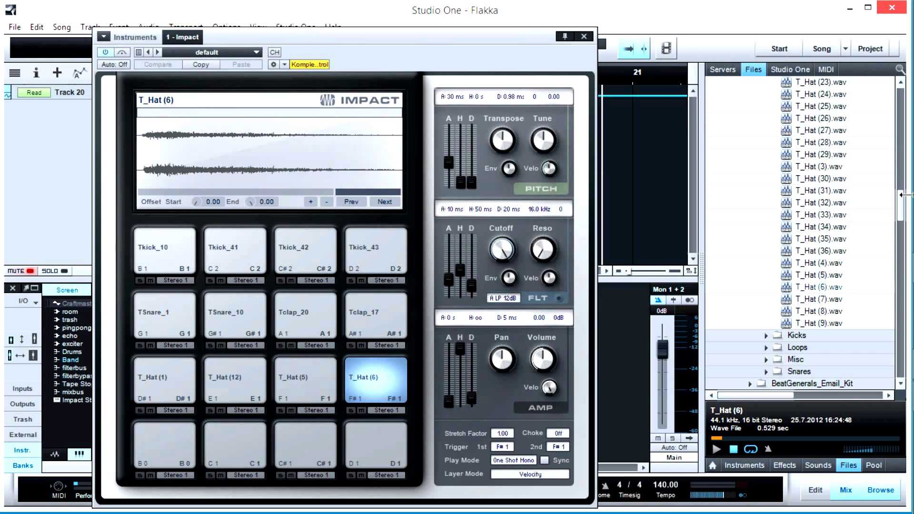
scroll(762, 227, up, 7)
scroll(761, 224, up, 4)
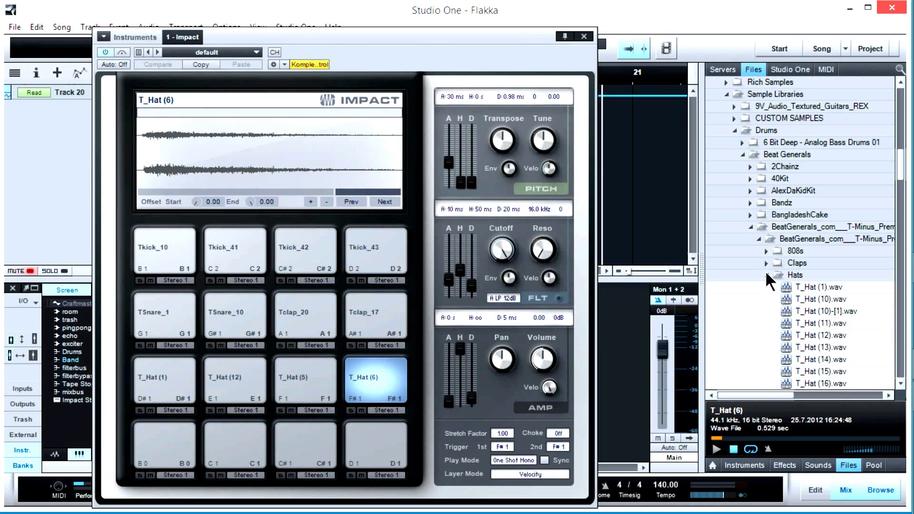
click(766, 275)
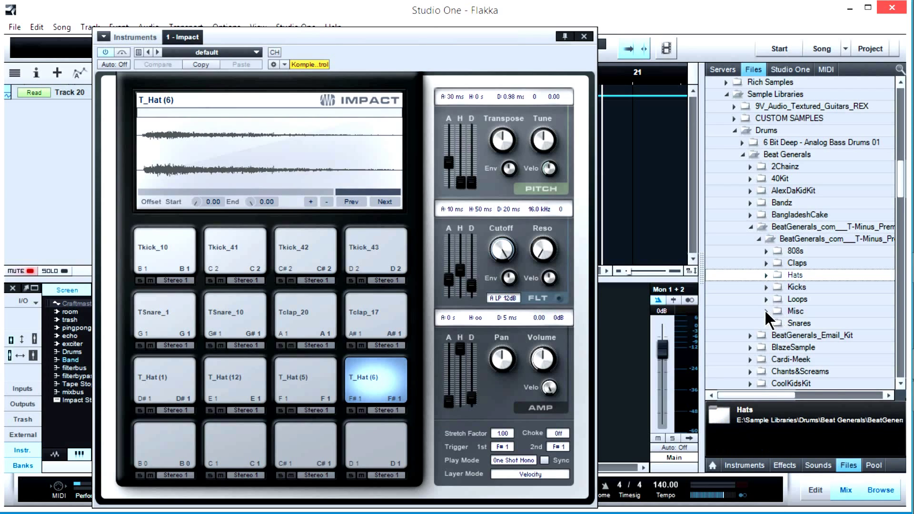
Load Tamb onto pad B0, audition misc samples, and load TMisc_18 onto pad C1
click(766, 311)
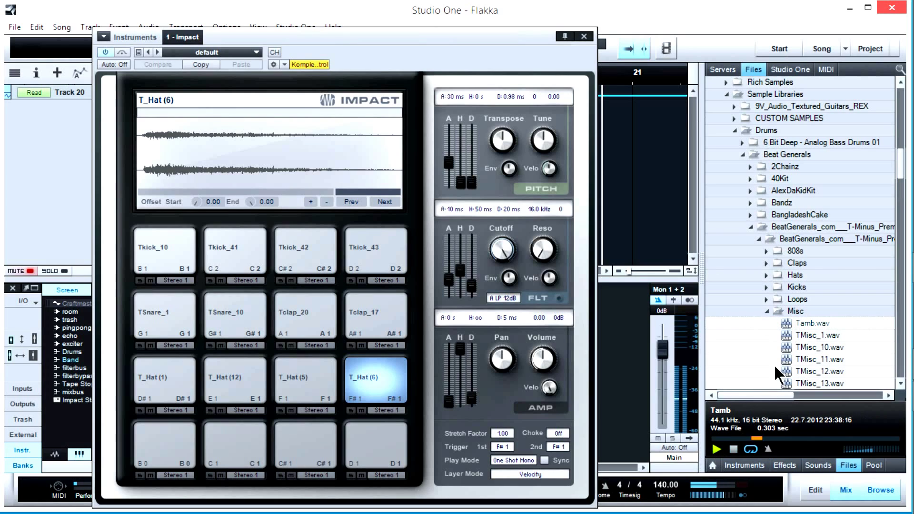
drag(812, 323, 174, 452)
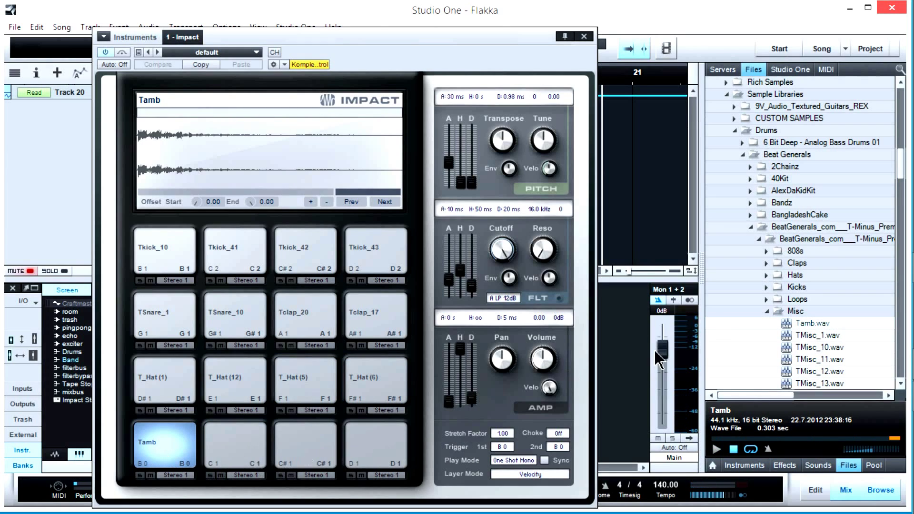
scroll(873, 318, down, 4)
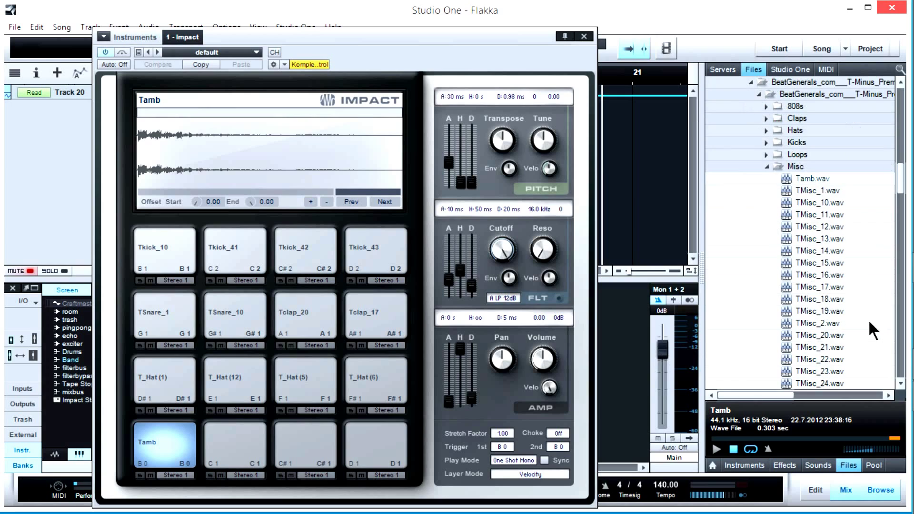
click(816, 190)
click(717, 449)
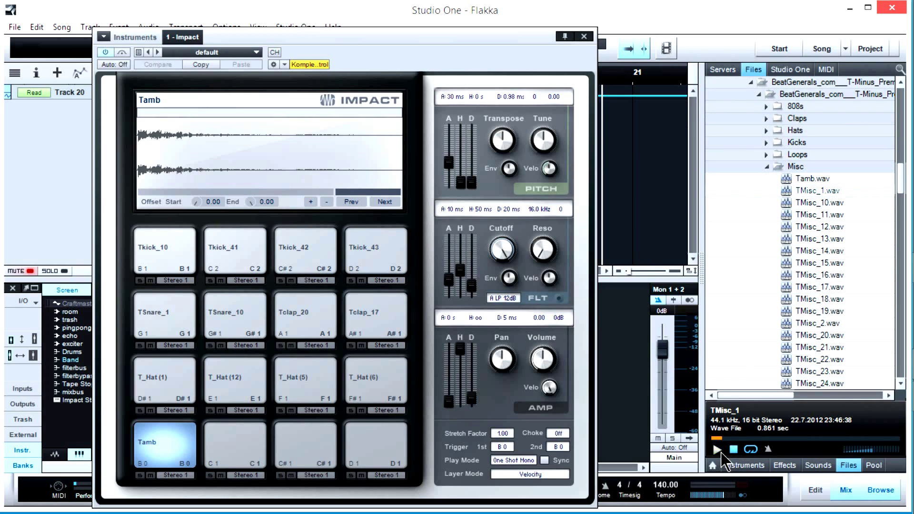
click(824, 204)
click(825, 215)
click(826, 227)
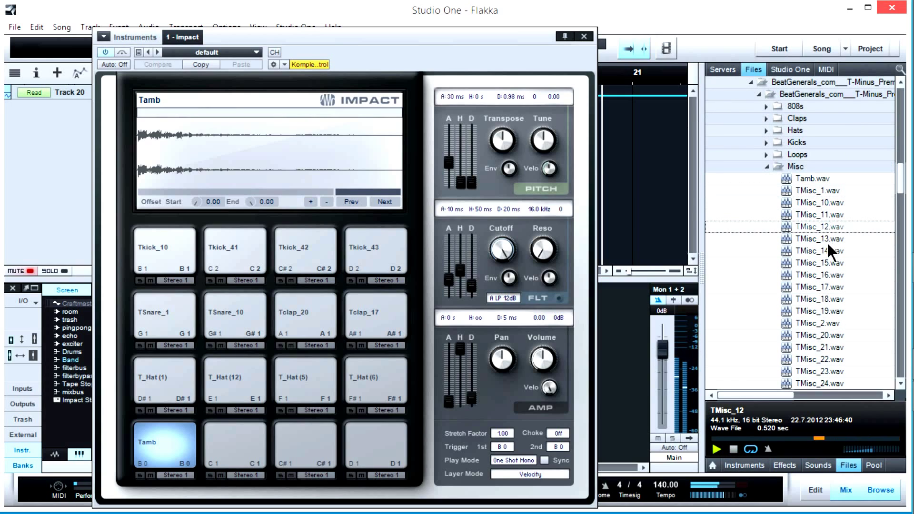
click(827, 238)
click(826, 251)
click(825, 262)
click(826, 298)
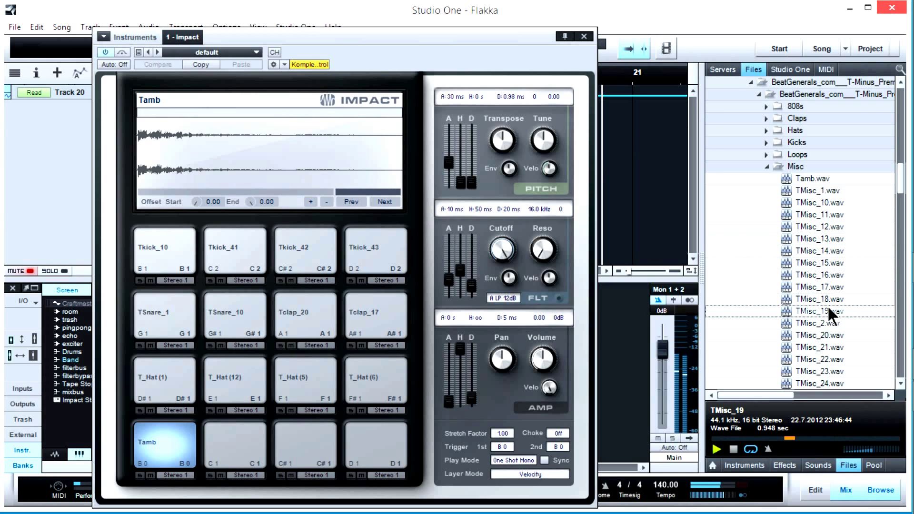
drag(821, 299, 235, 445)
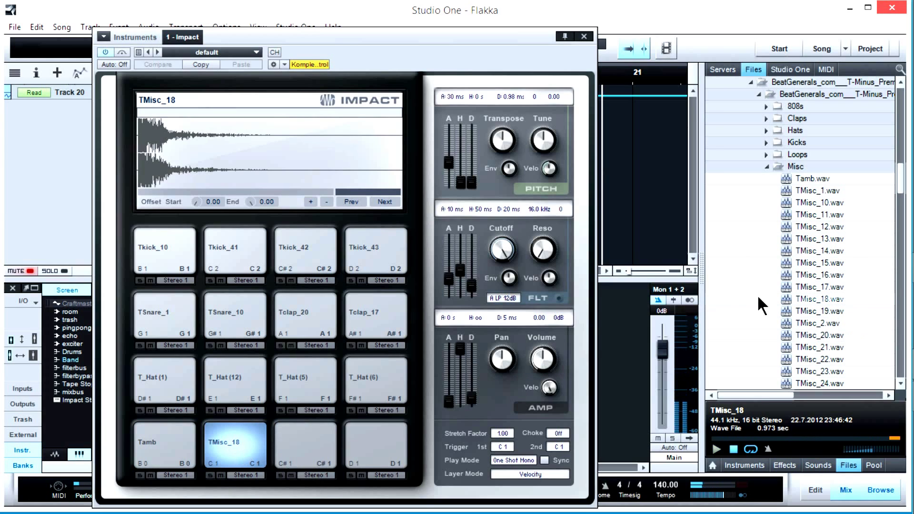
Audition TMisc_19 through TMisc_24 and load TMisc_24 onto pad C#1
click(810, 312)
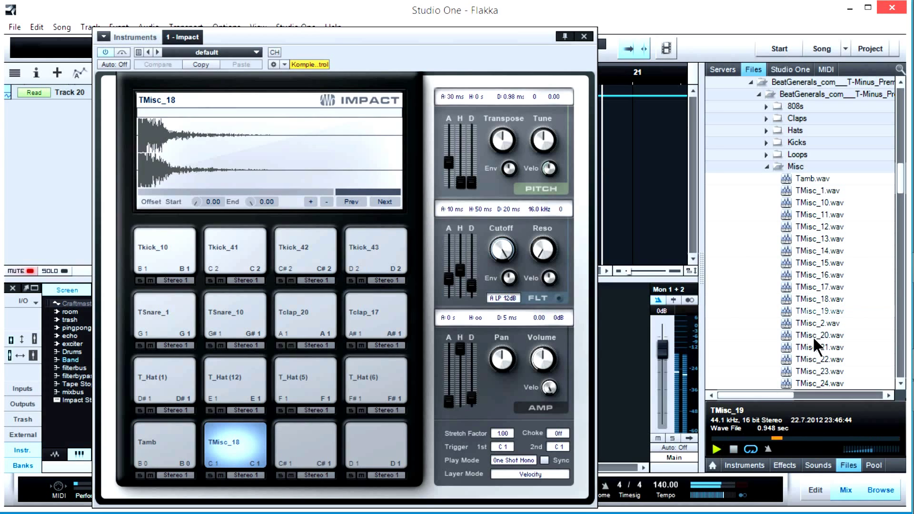
click(816, 324)
click(819, 335)
click(820, 347)
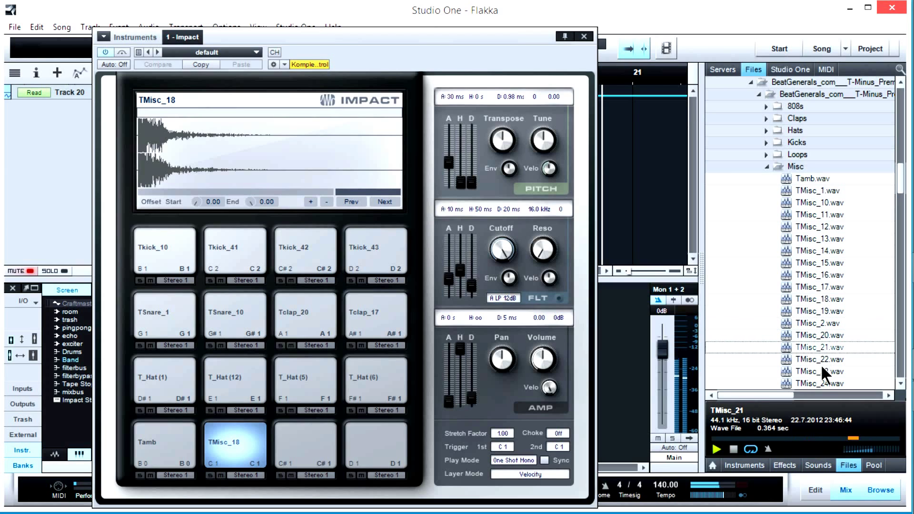
click(821, 370)
click(817, 347)
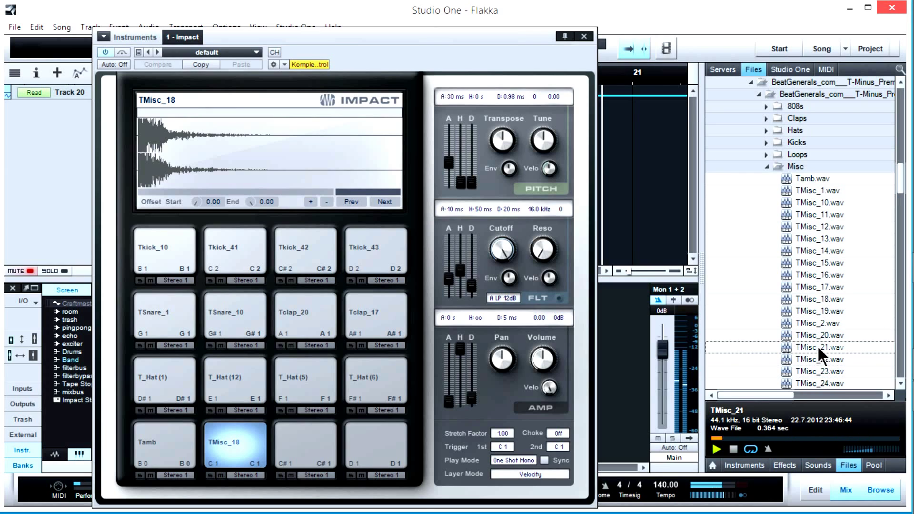
click(821, 381)
scroll(862, 309, down, 6)
drag(821, 171, 310, 445)
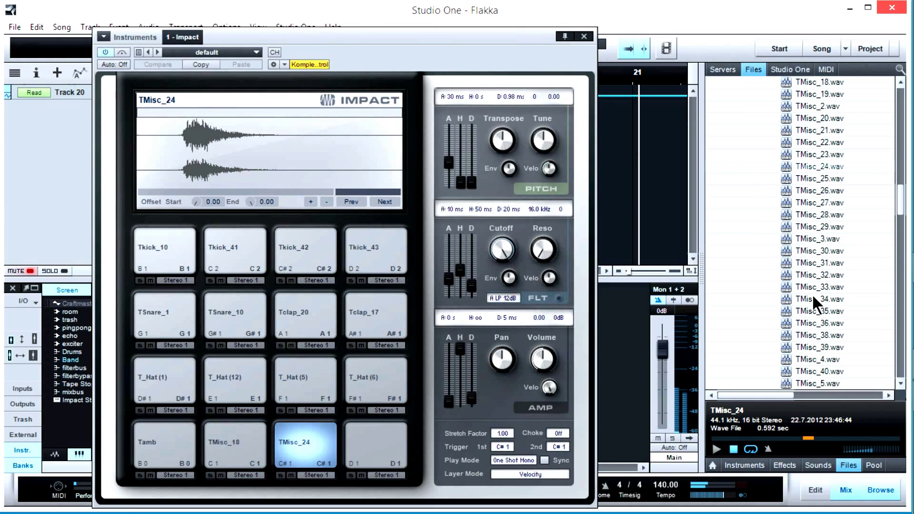
Preview TMisc_34 and load it onto the last empty pad, D1
click(818, 299)
click(717, 449)
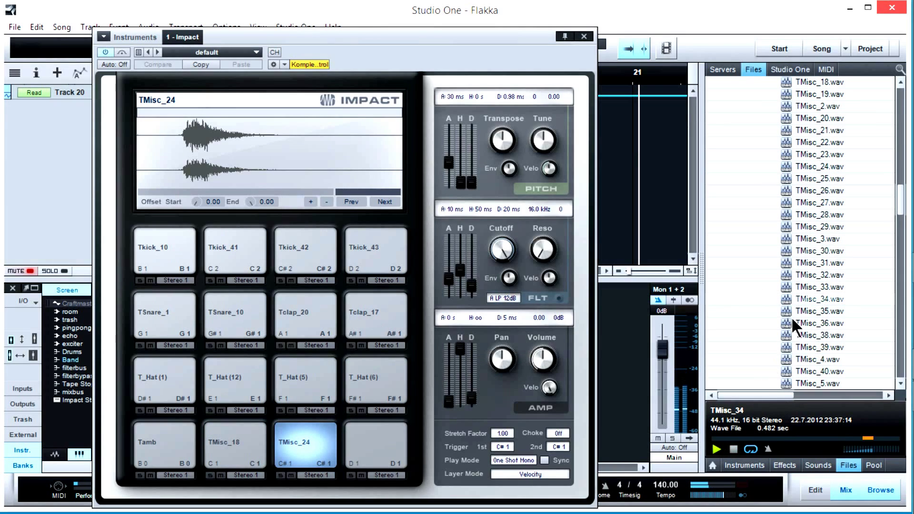
drag(820, 299, 376, 447)
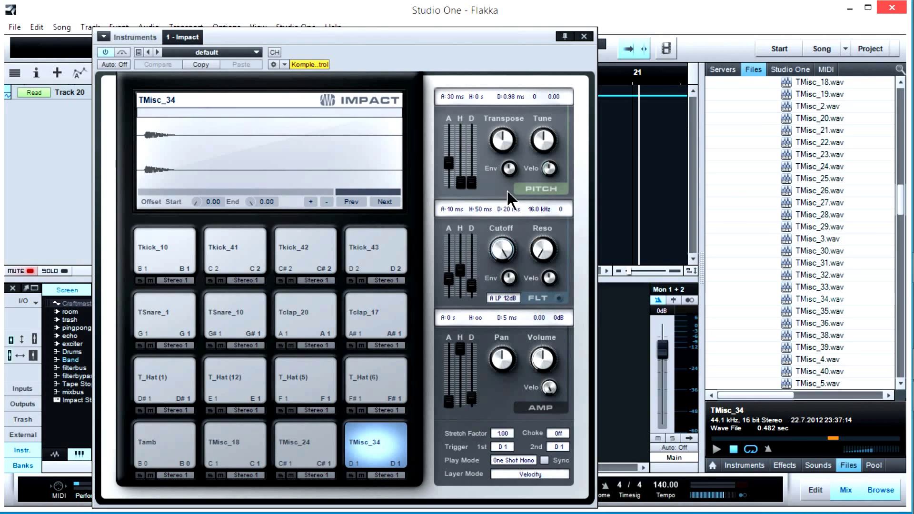
Collapse the Beat Generals folder and bring up the Tkick_41 pad's output choices
scroll(750, 228, up, 9)
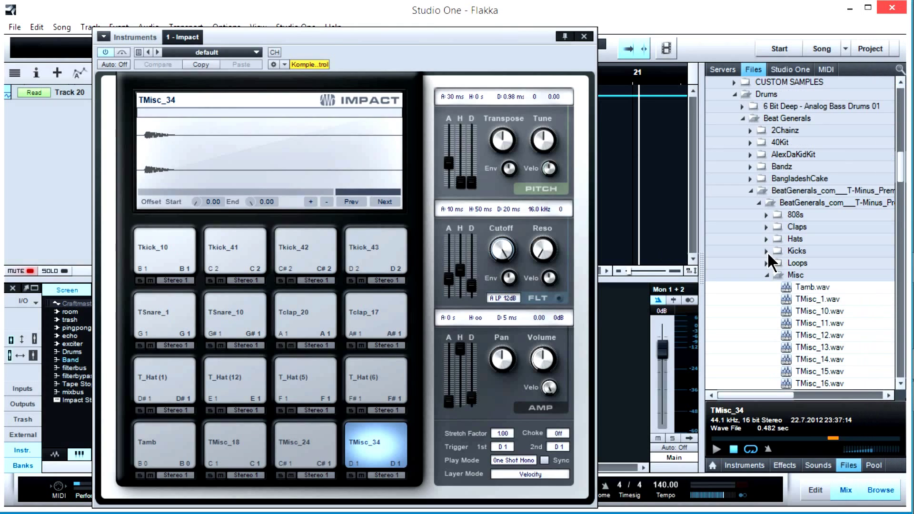
click(751, 190)
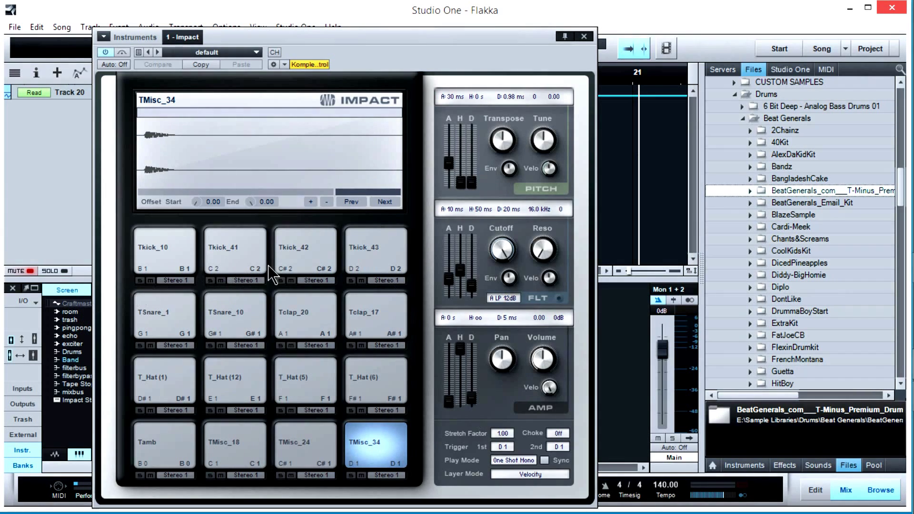
click(257, 281)
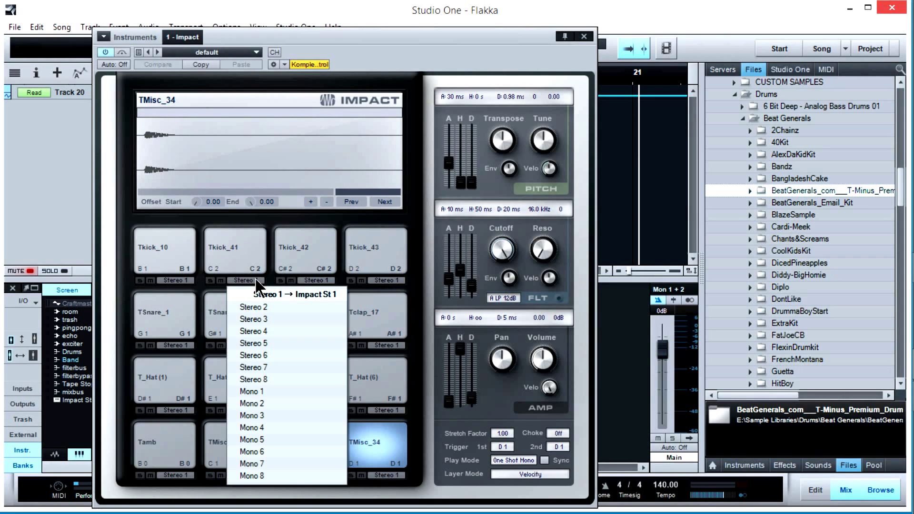
Route Tkick_41, Tkick_42, Tkick_43, TSnare_1, TSnare_10, Tclap_20, Tclap_17 to Stereo 2–8
click(263, 307)
click(314, 281)
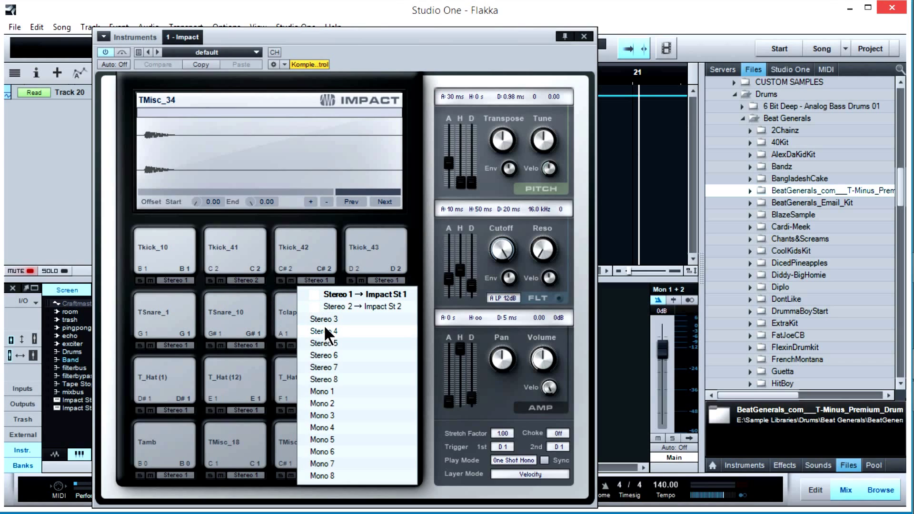
click(324, 321)
click(386, 281)
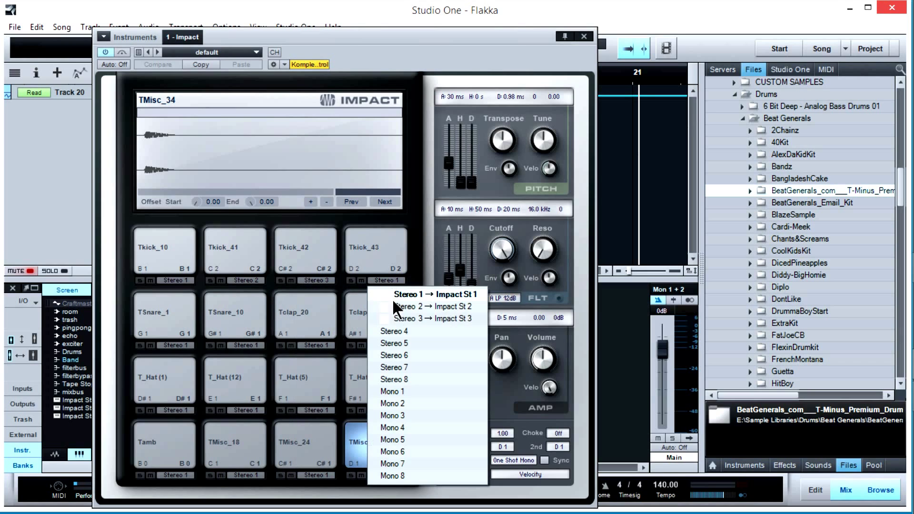
click(399, 331)
click(188, 347)
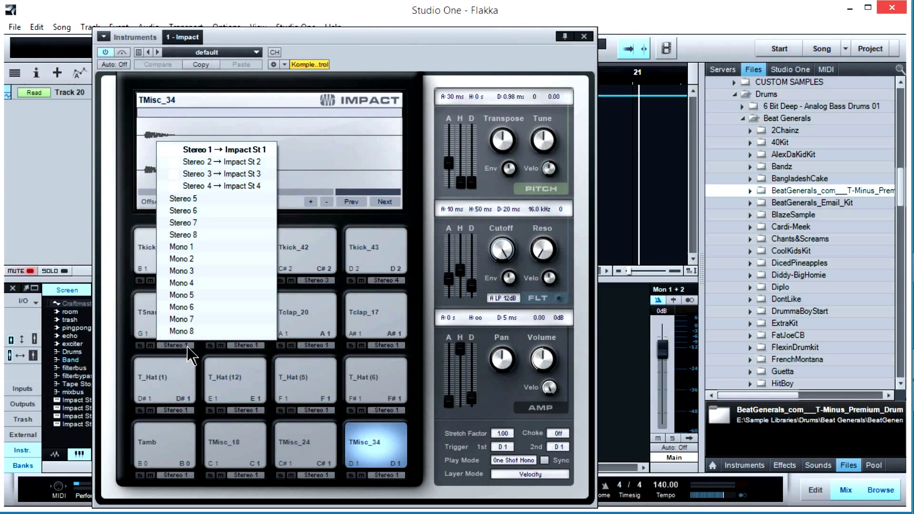
click(206, 197)
click(248, 344)
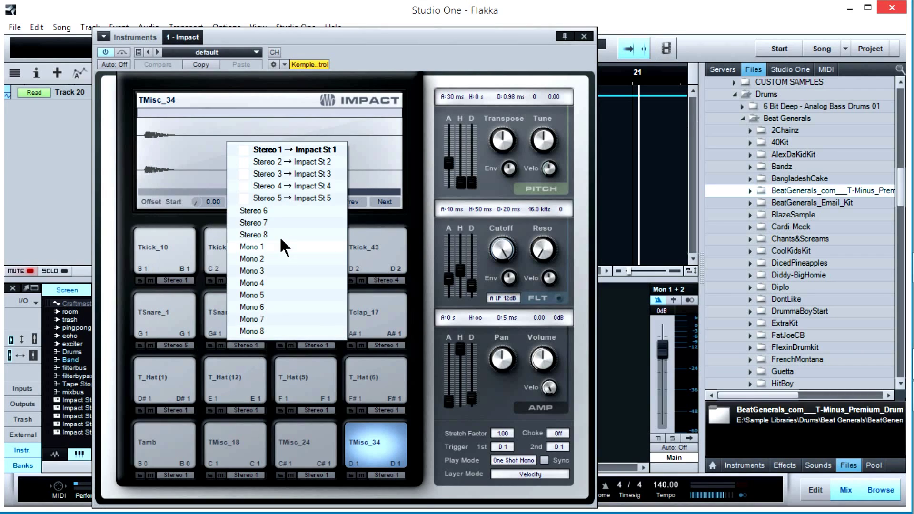
click(279, 212)
click(322, 345)
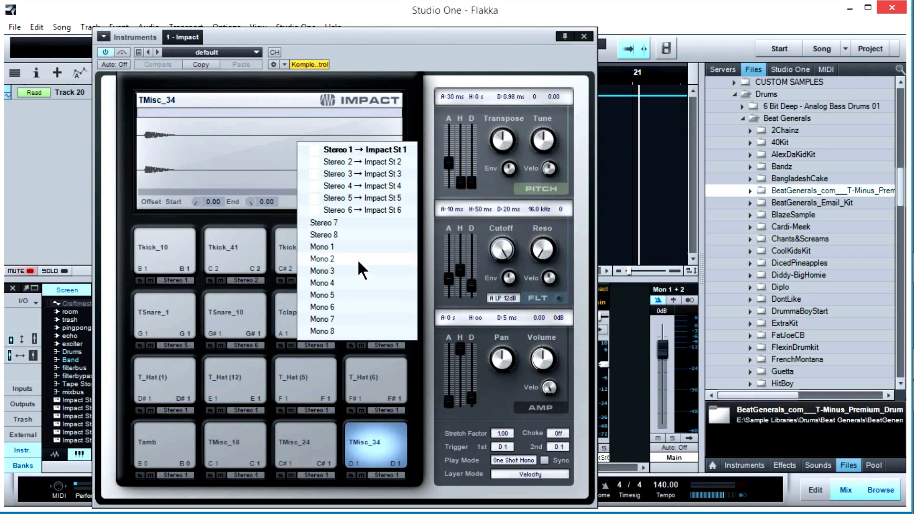
click(358, 223)
click(396, 352)
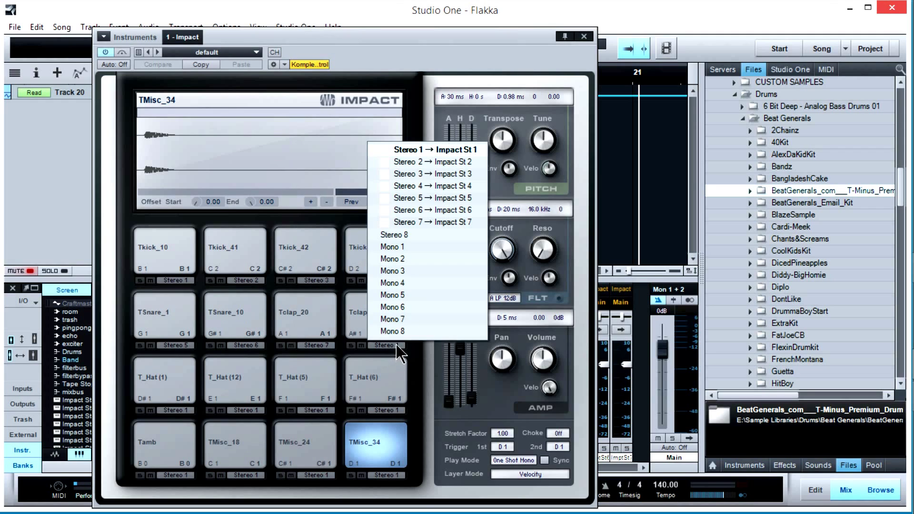
click(405, 236)
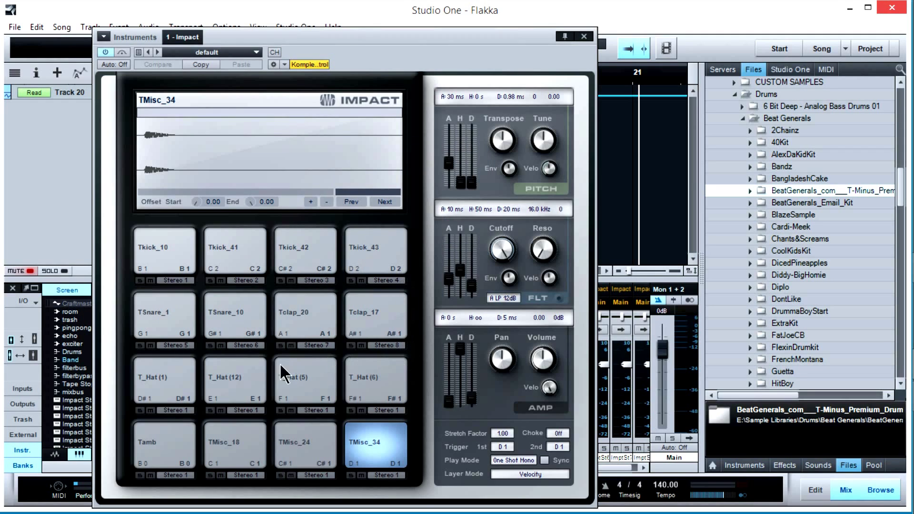
Route hats T_Hat (1), (12), (5) and (6) to Mono 1, 2, 4 and 3
click(186, 412)
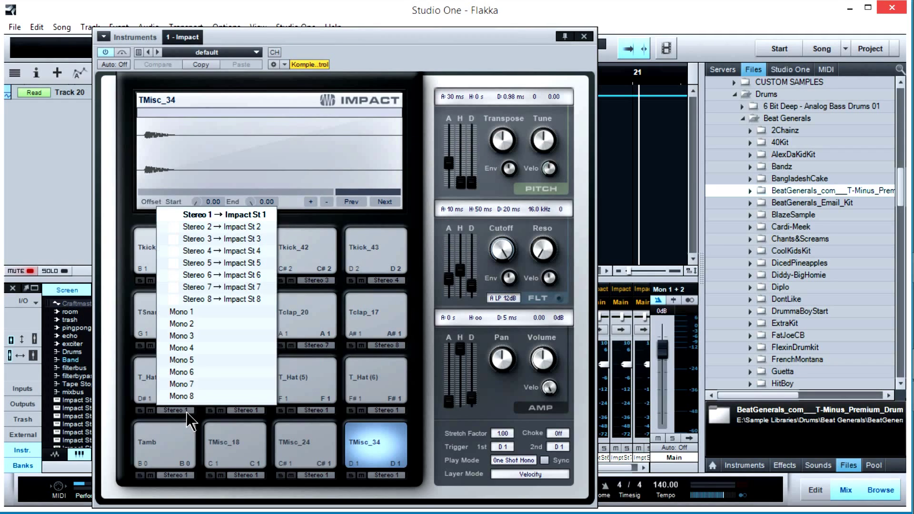
click(202, 314)
click(247, 412)
click(256, 324)
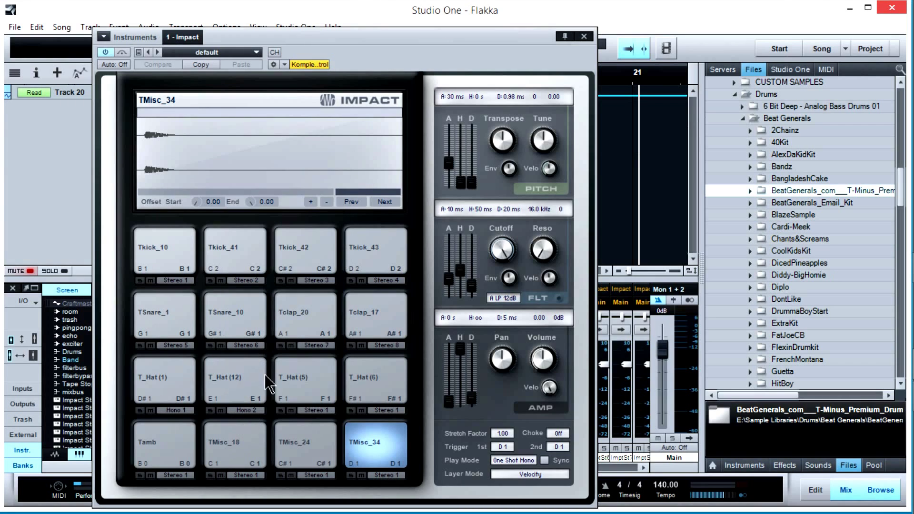
click(316, 411)
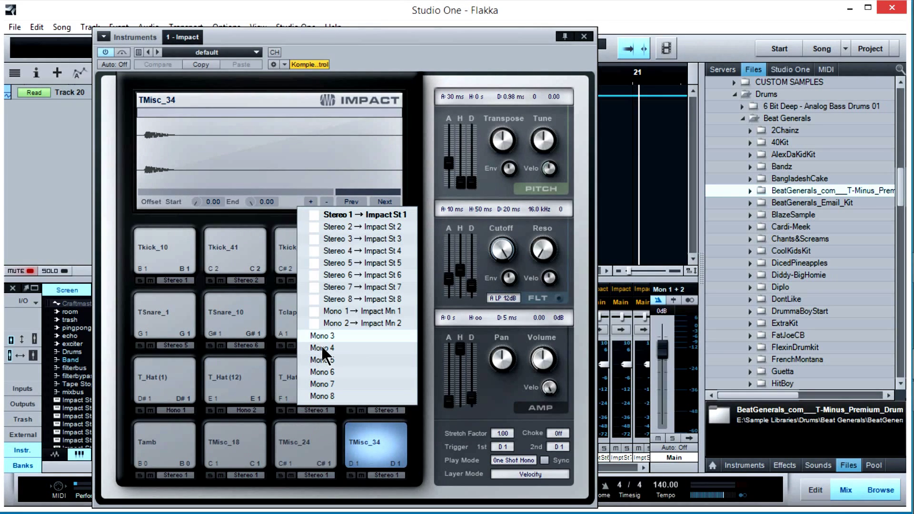
click(321, 345)
click(385, 412)
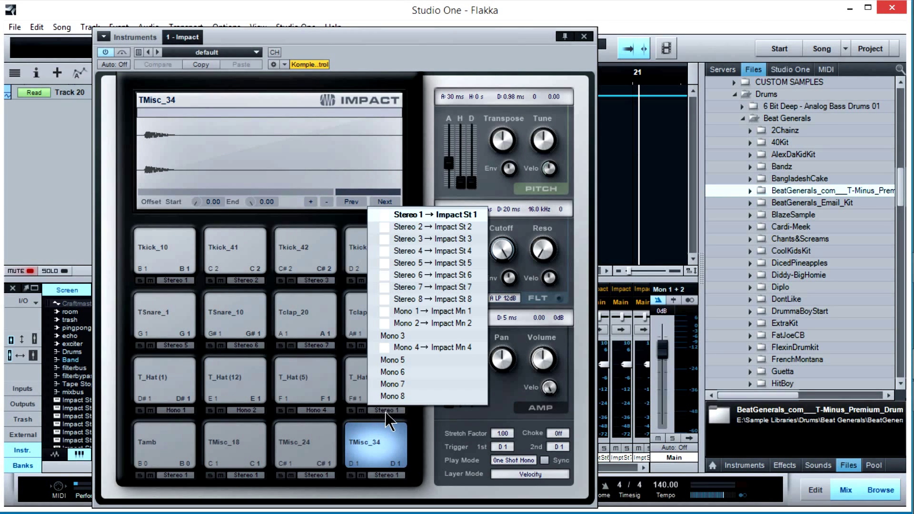
click(411, 336)
Route Tamb, TMisc_18, TMisc_24 and TMisc_34 to Mono 5 through Mono 8
click(176, 475)
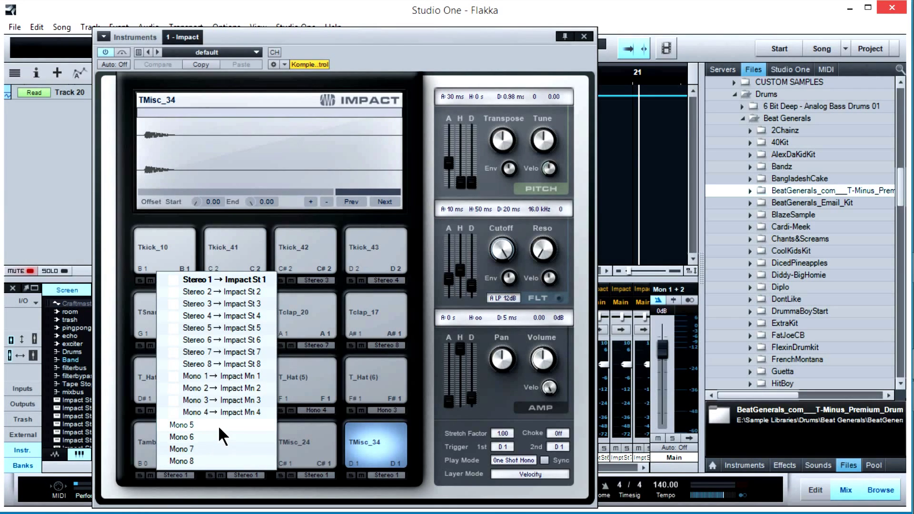
click(219, 425)
click(253, 476)
click(272, 437)
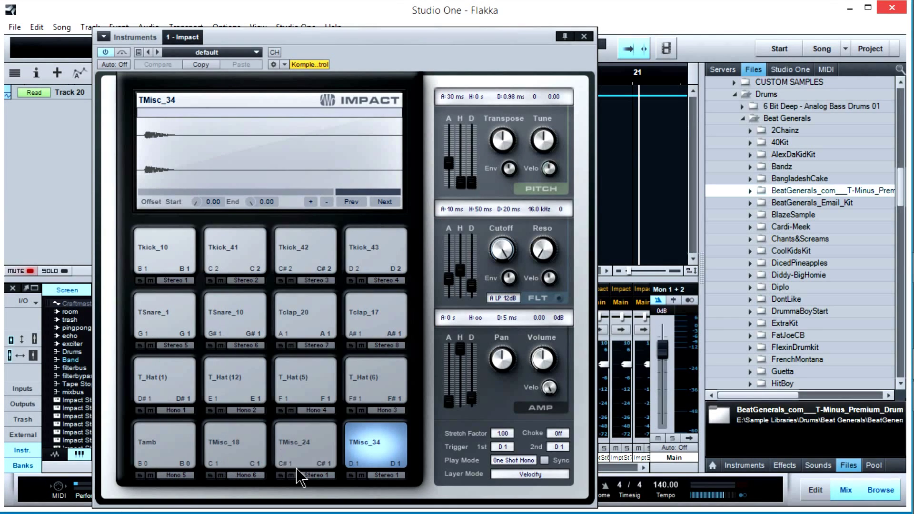
click(319, 475)
click(335, 447)
click(402, 475)
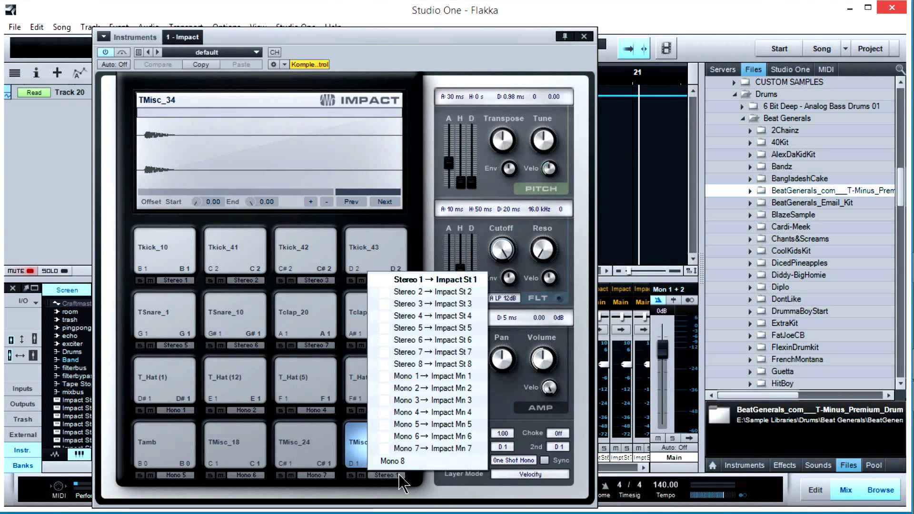
click(409, 461)
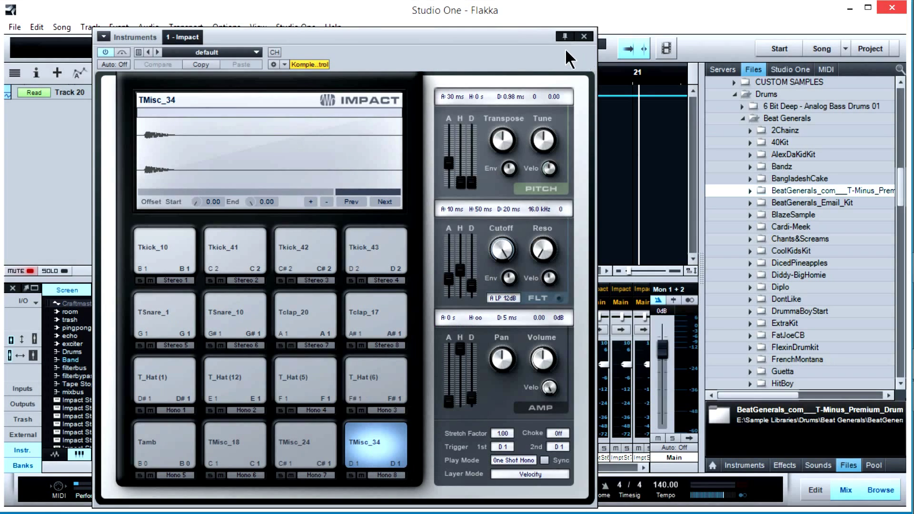
Close Impact and colour the mixer channels from ImptSt1 to the last Impact output red
key(F11)
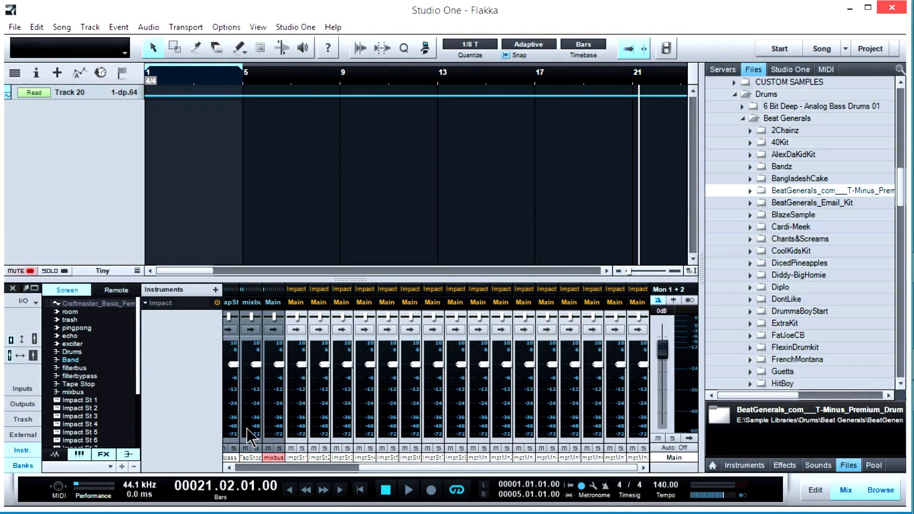
click(299, 440)
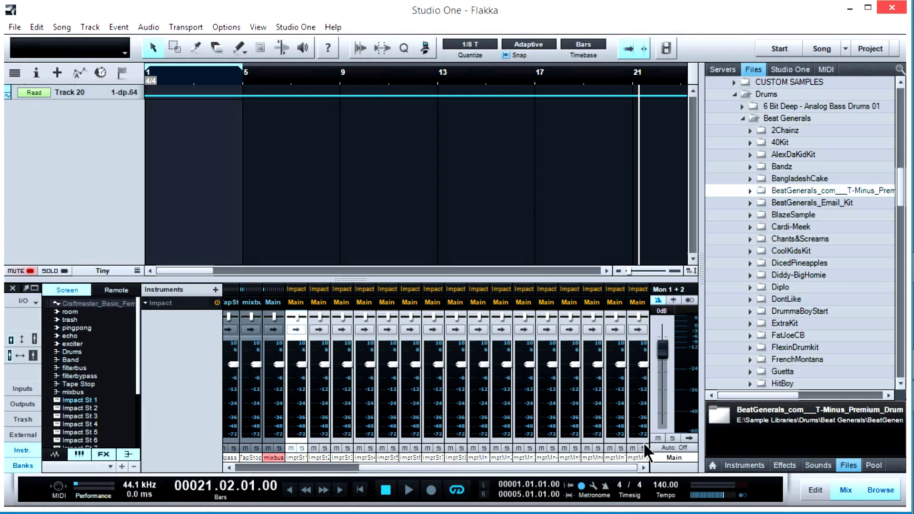
shift+click(636, 444)
click(633, 459)
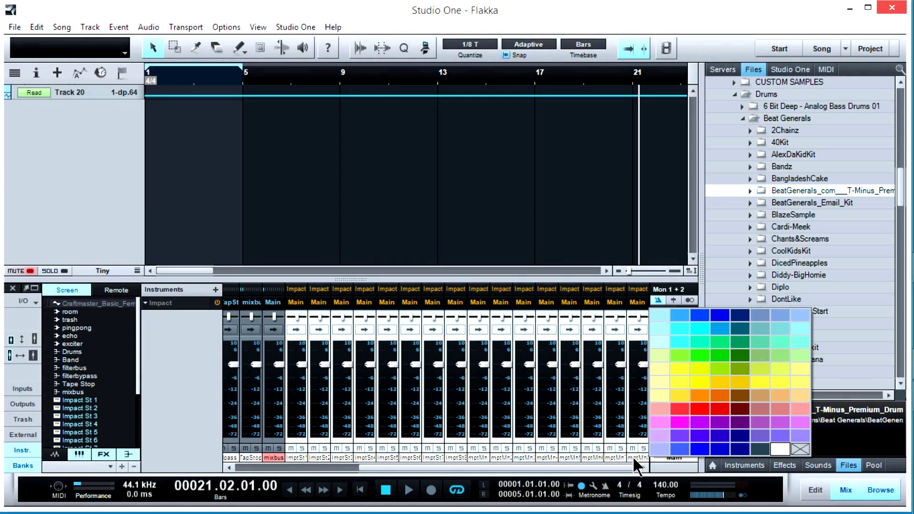
click(676, 416)
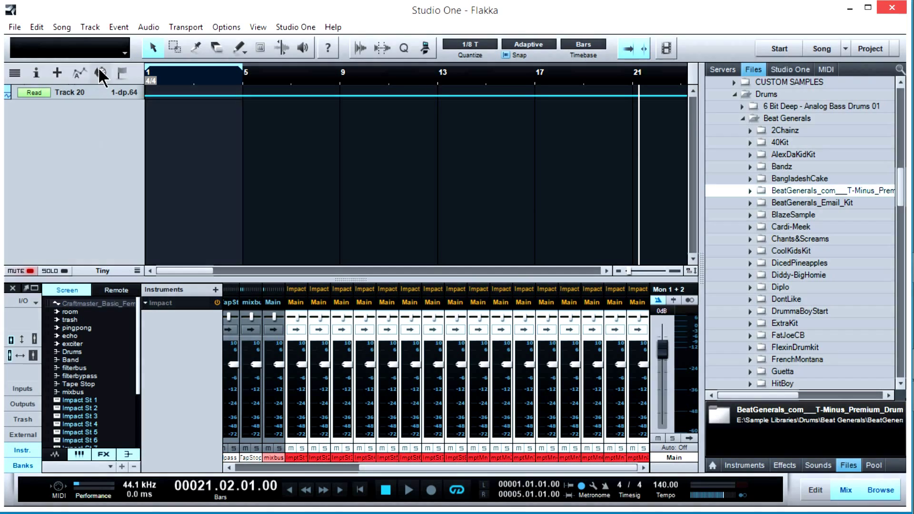
Add an instrument track playing Impact and create an empty part over bars 1–5
click(57, 74)
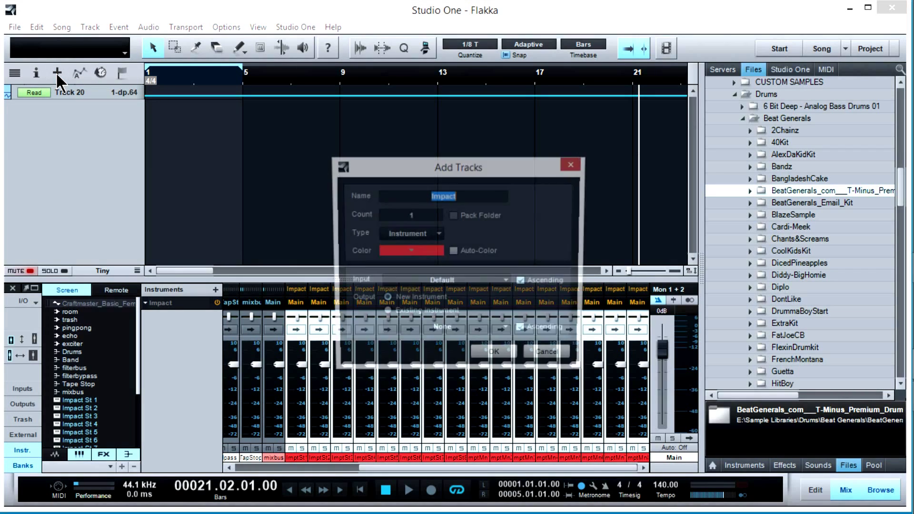
click(495, 358)
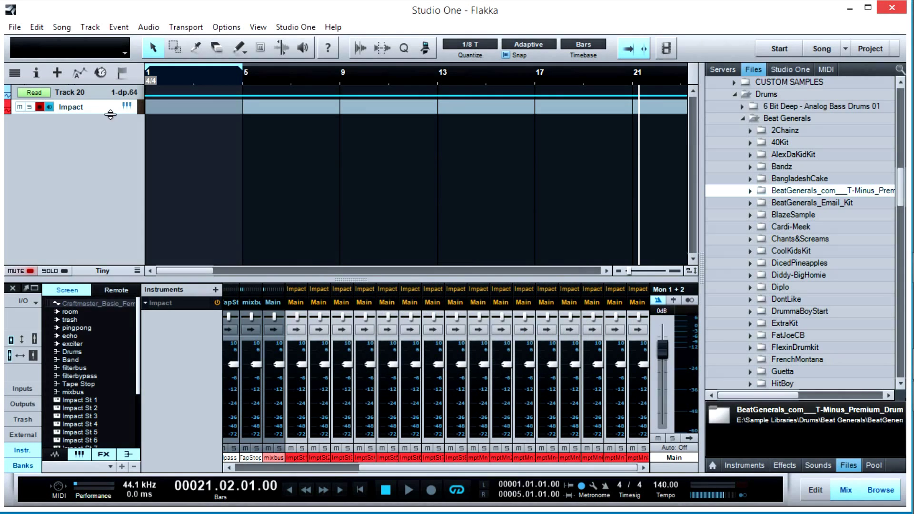
drag(112, 114, 119, 196)
click(76, 133)
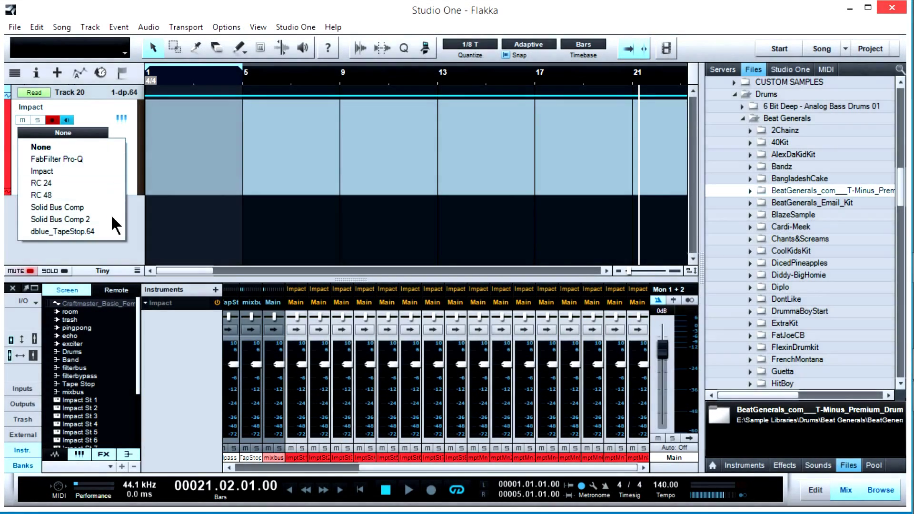
click(65, 170)
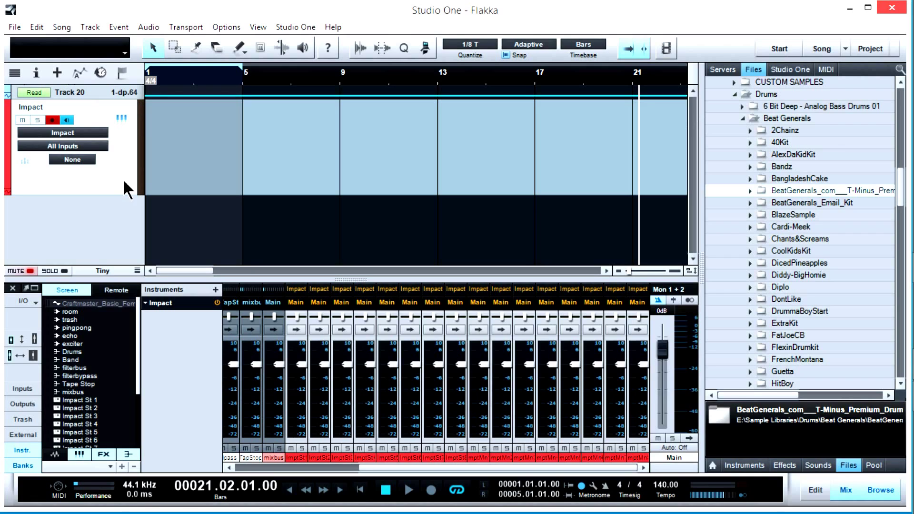
double_click(167, 151)
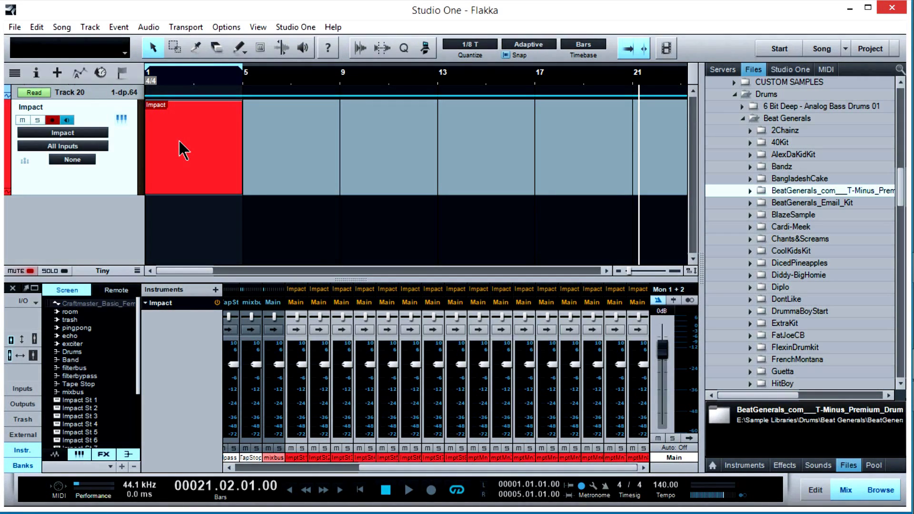
click(183, 151)
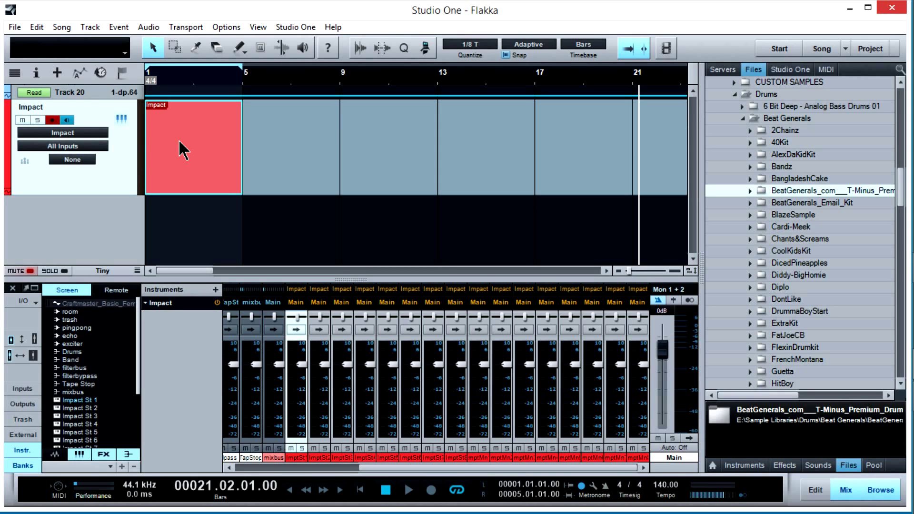
Open the Impact part in the note editor with drum-pad-named rows, auditioning Tkick_41 through the snare
double_click(184, 151)
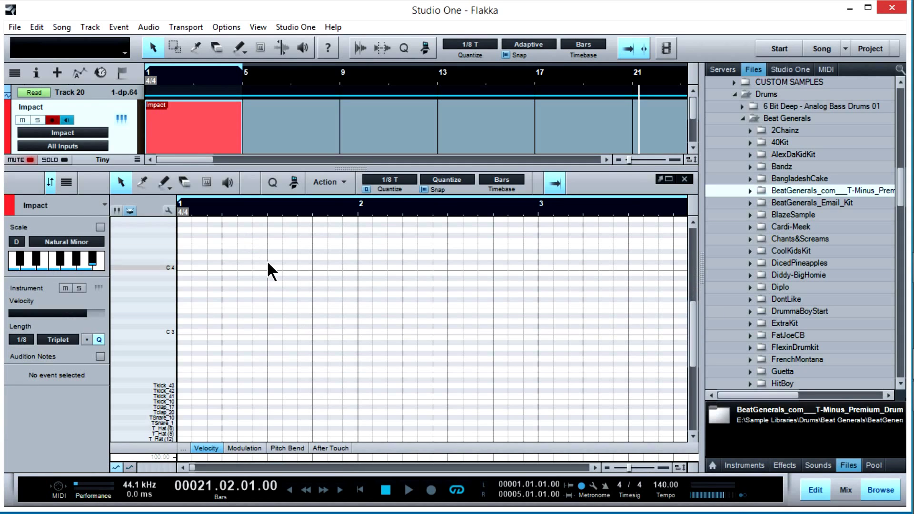
drag(214, 170, 220, 217)
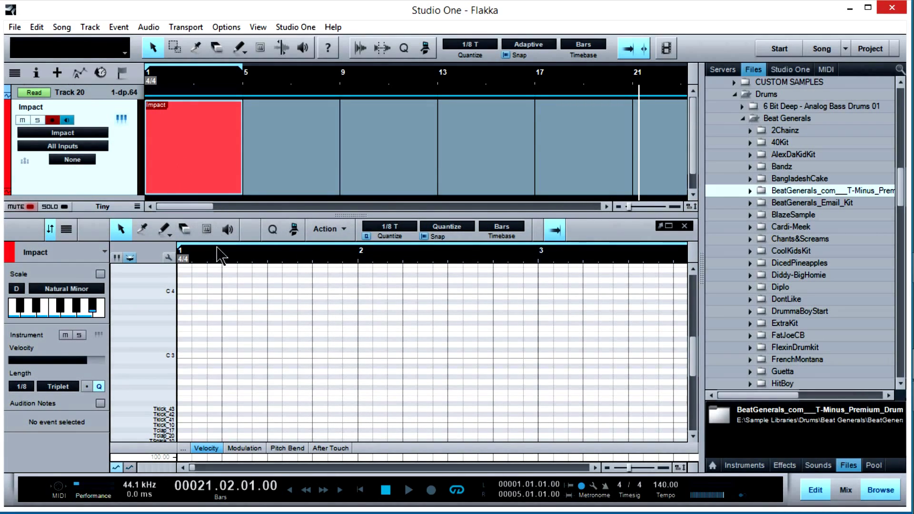
scroll(219, 387, down, 4)
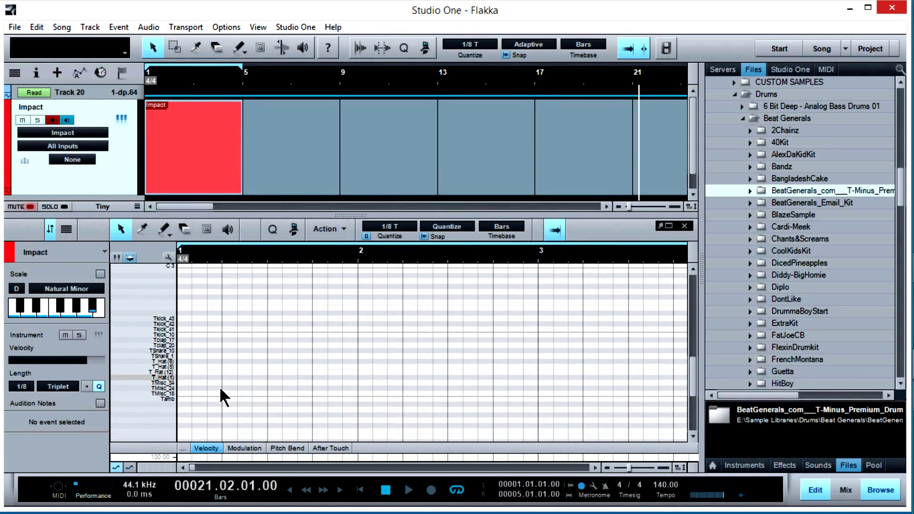
click(116, 258)
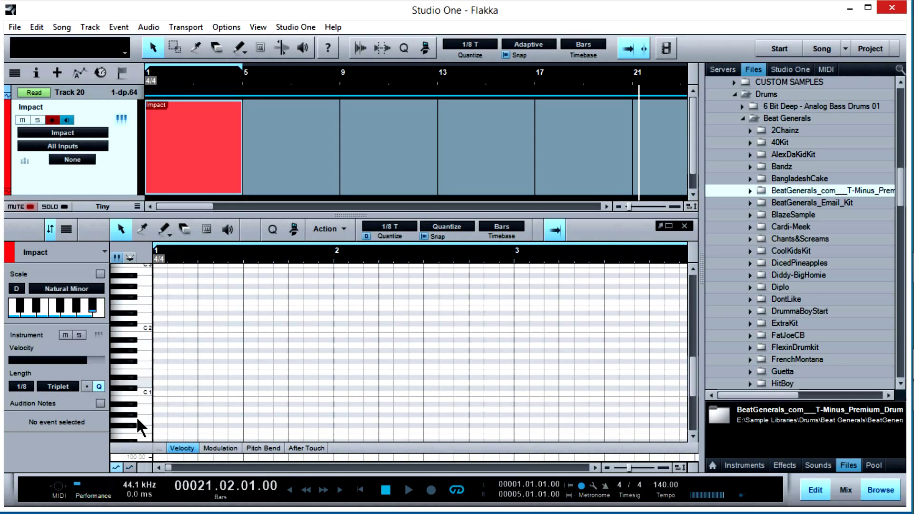
click(130, 258)
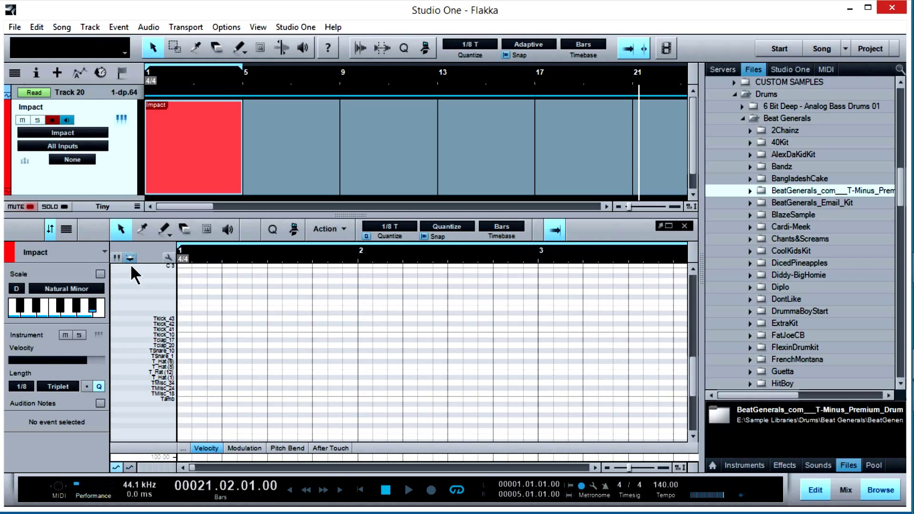
click(171, 330)
drag(172, 330, 164, 395)
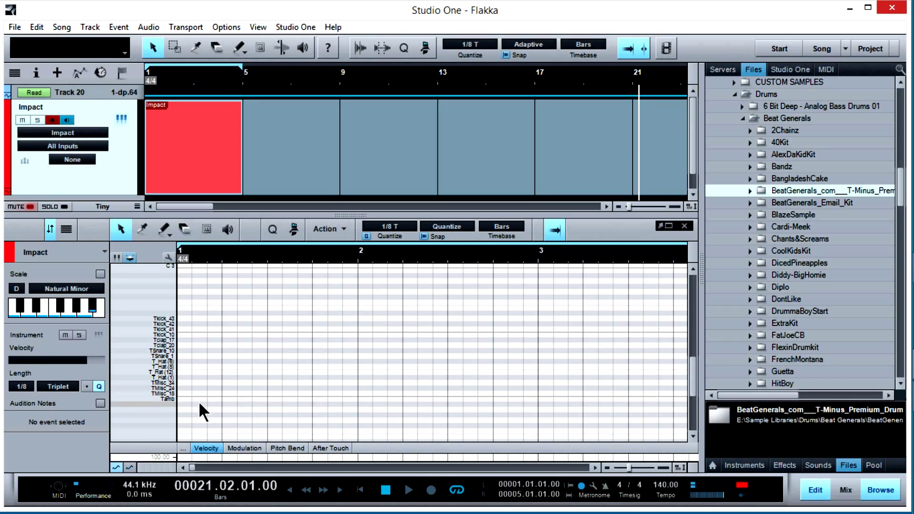
click(171, 398)
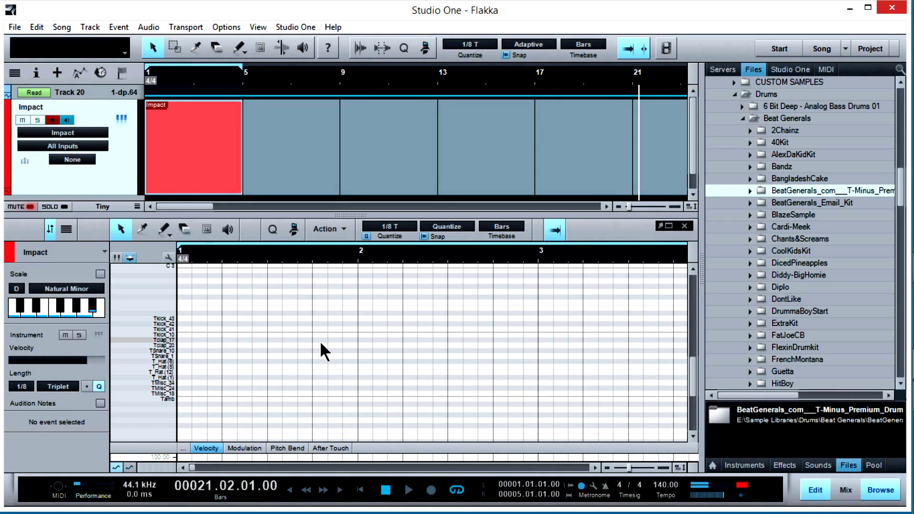
Set the grid to 1/1 and draw a Tkick_43 note stretching from bar 1 to bar 5
click(389, 227)
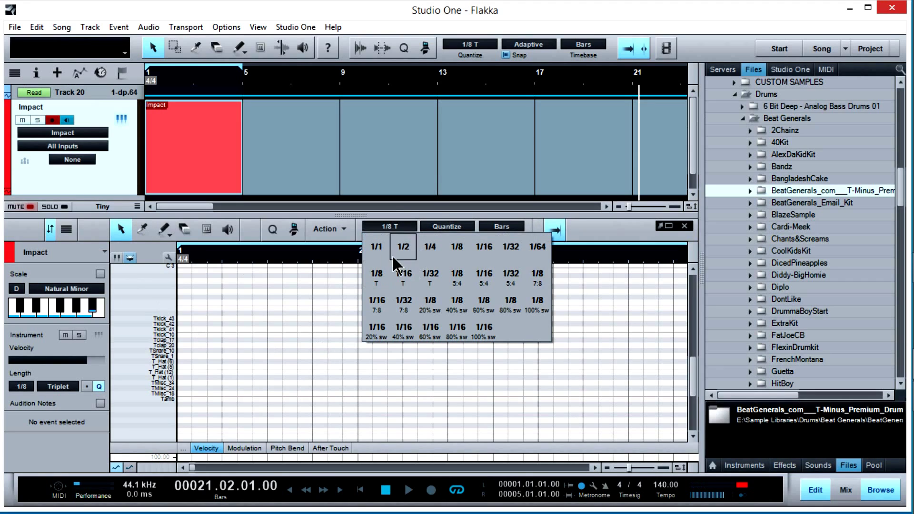
click(376, 241)
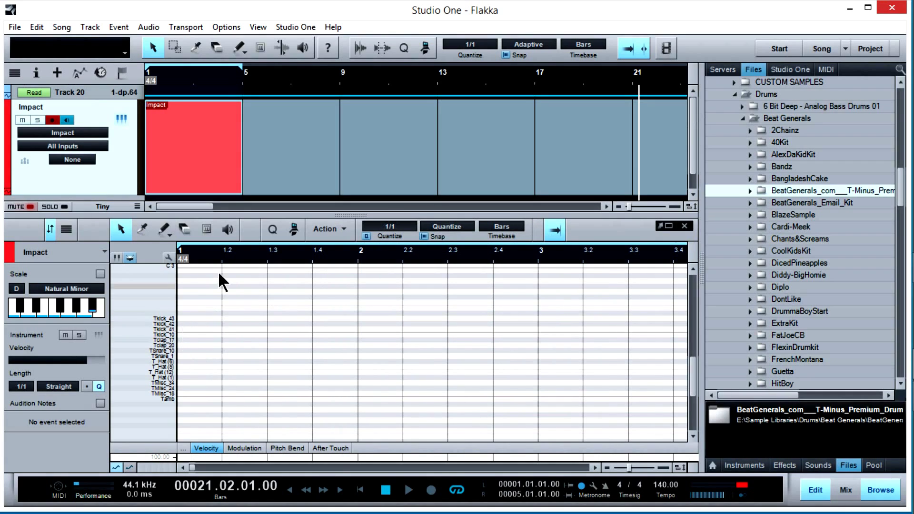
scroll(234, 265, down, 2)
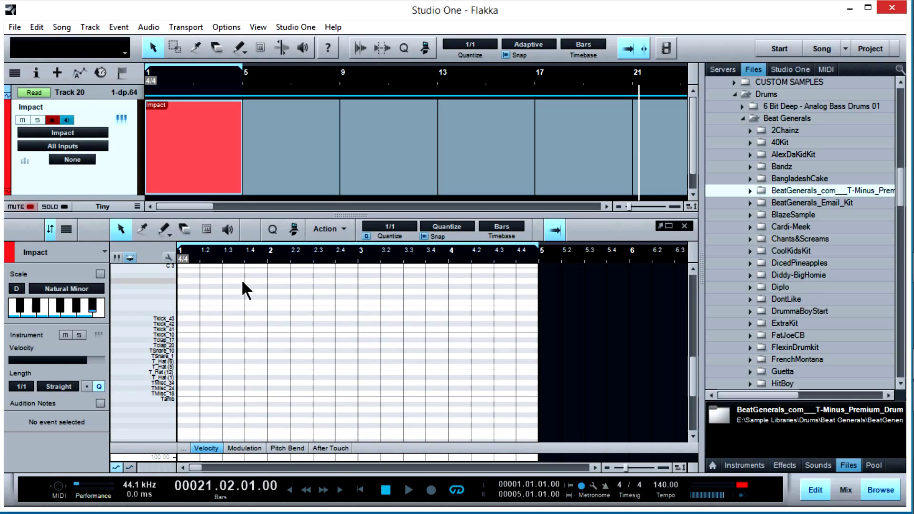
alt+click(179, 318)
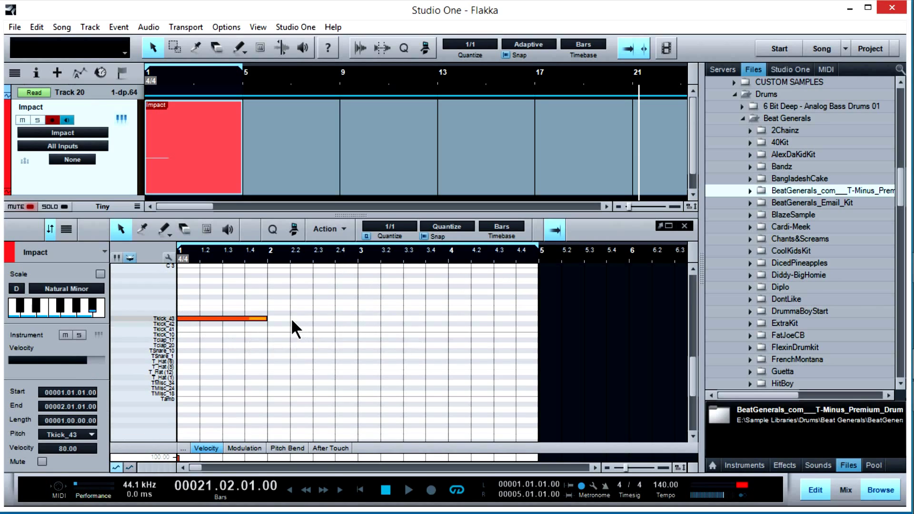
drag(268, 319, 527, 331)
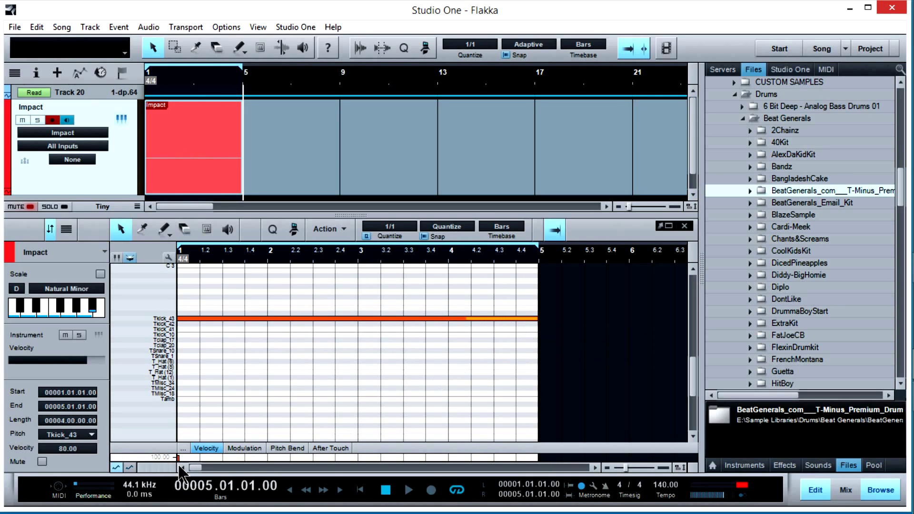
Raise the kick note's velocity to 100 and copy it down onto every pad row
key(Home)
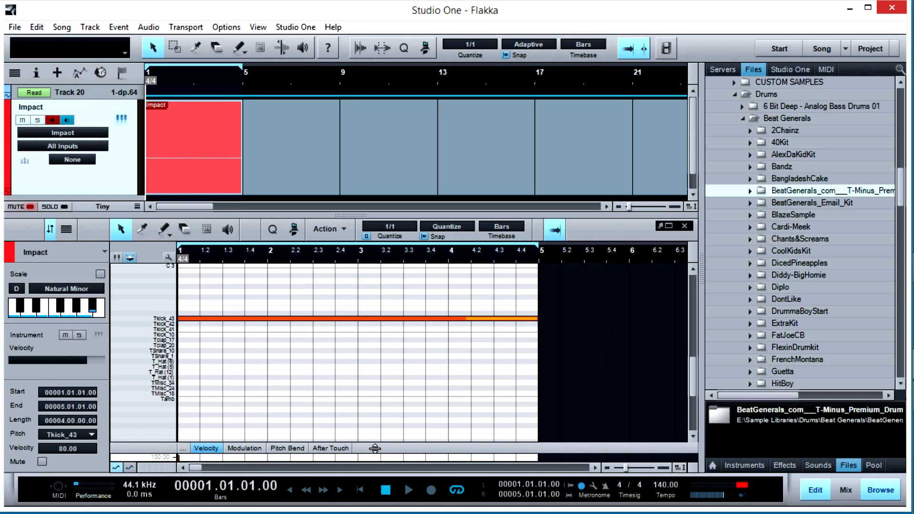
drag(375, 449, 351, 415)
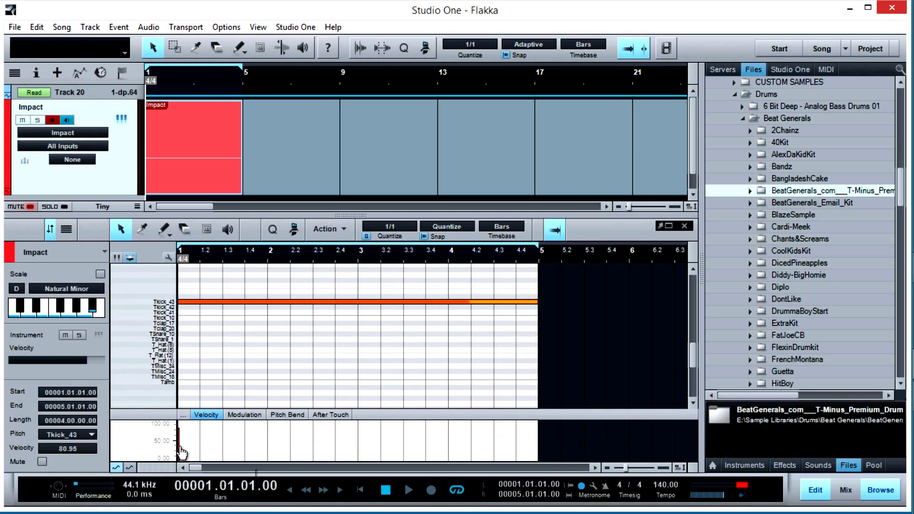
drag(182, 452, 182, 422)
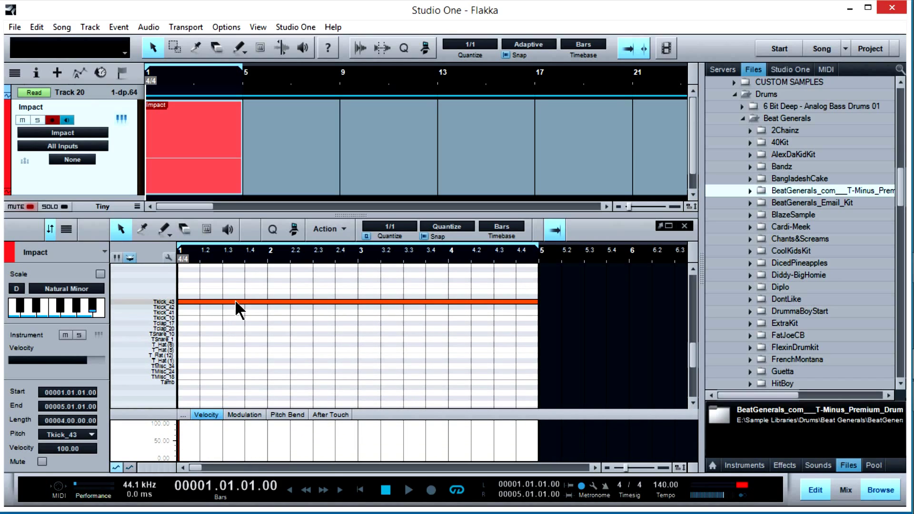
drag(235, 300, 231, 382)
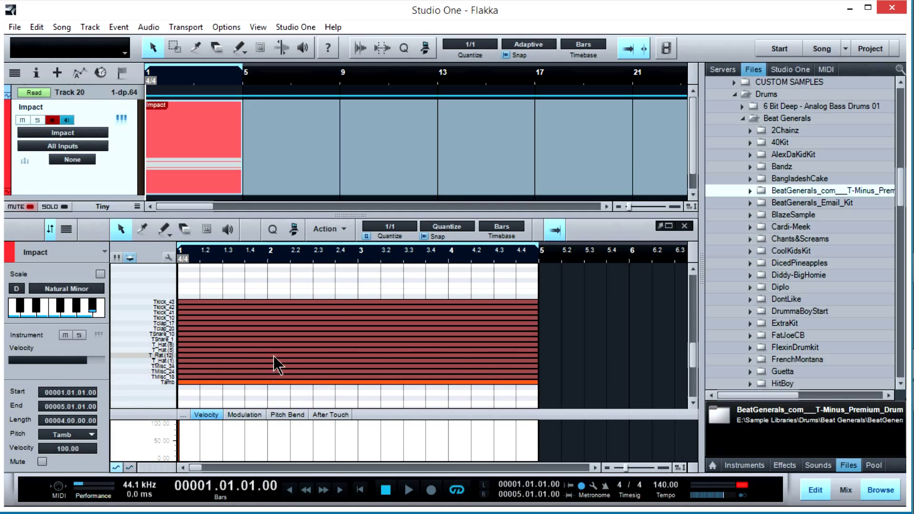
Play back the drum notes, stop, and deselect them
key(space)
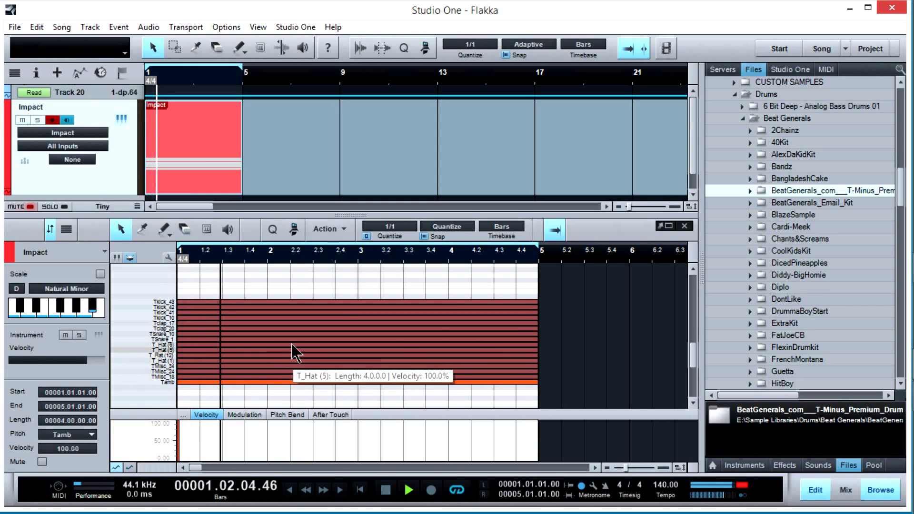
key(space)
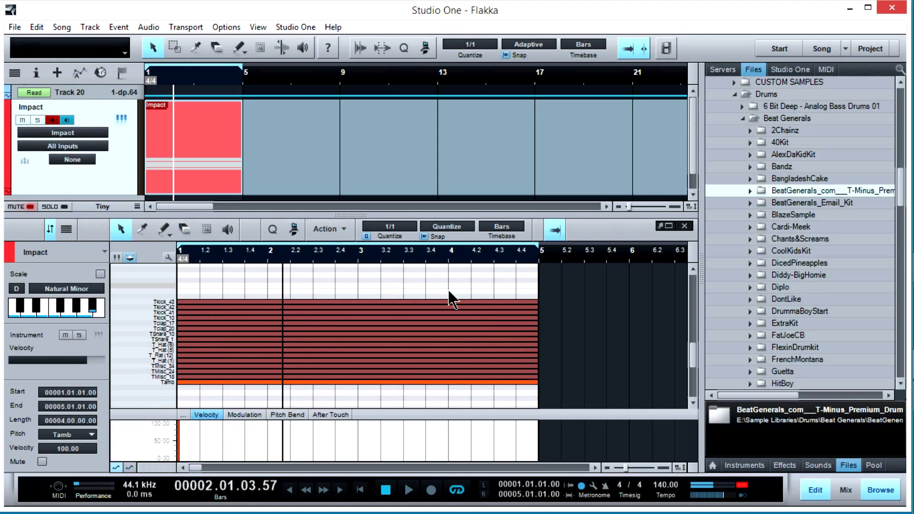
click(474, 395)
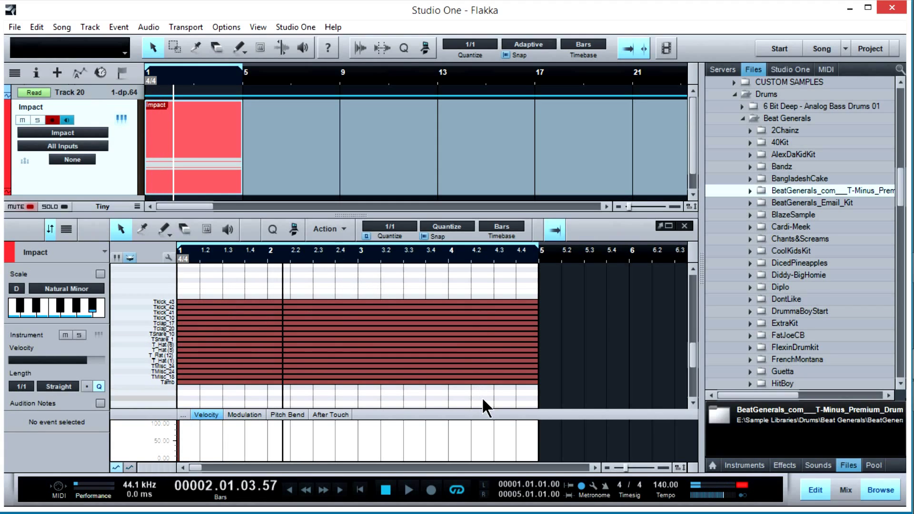
click(405, 227)
Set Quantize to 1/8 and Split at Grid on all the long drum notes in bars 1–5
click(460, 248)
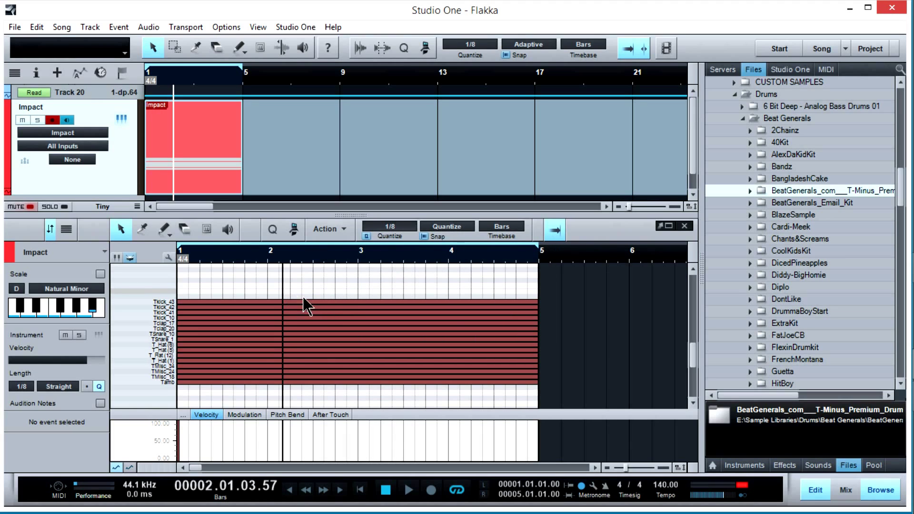
drag(182, 281, 521, 388)
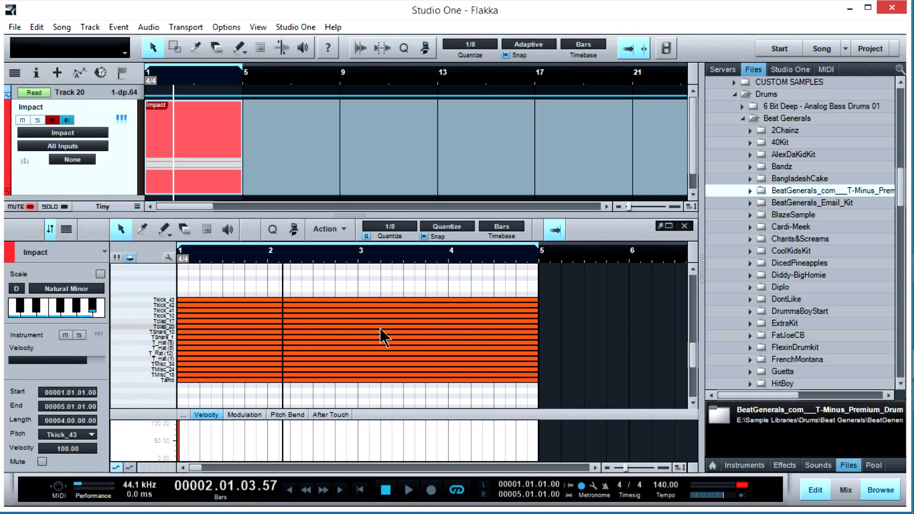
right_click(399, 389)
mouse_move(516, 359)
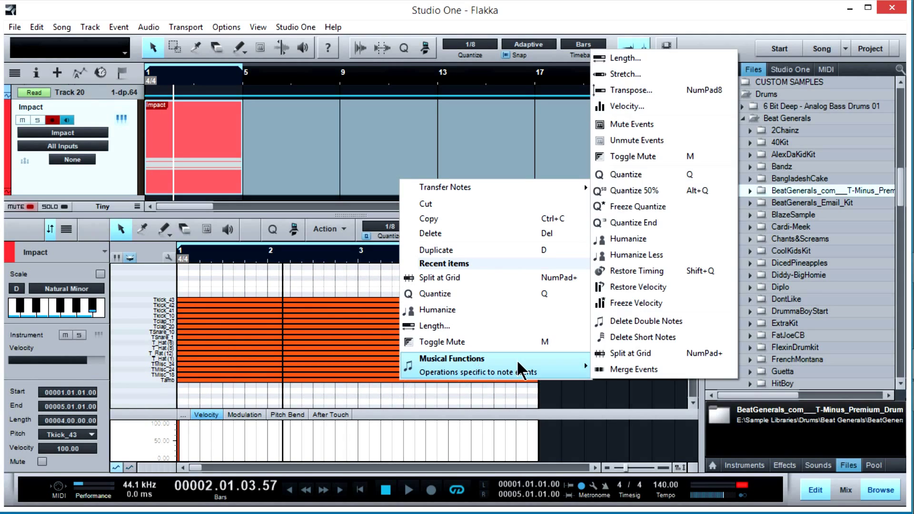
click(621, 355)
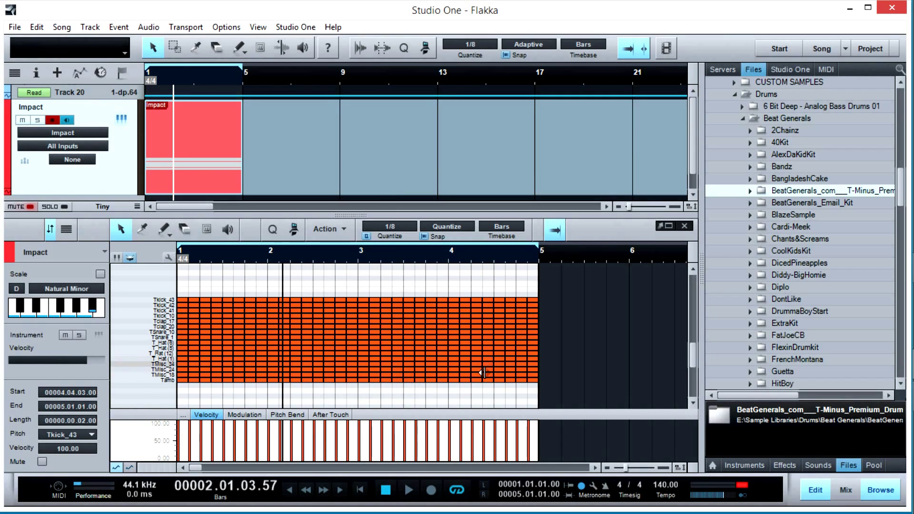
click(406, 389)
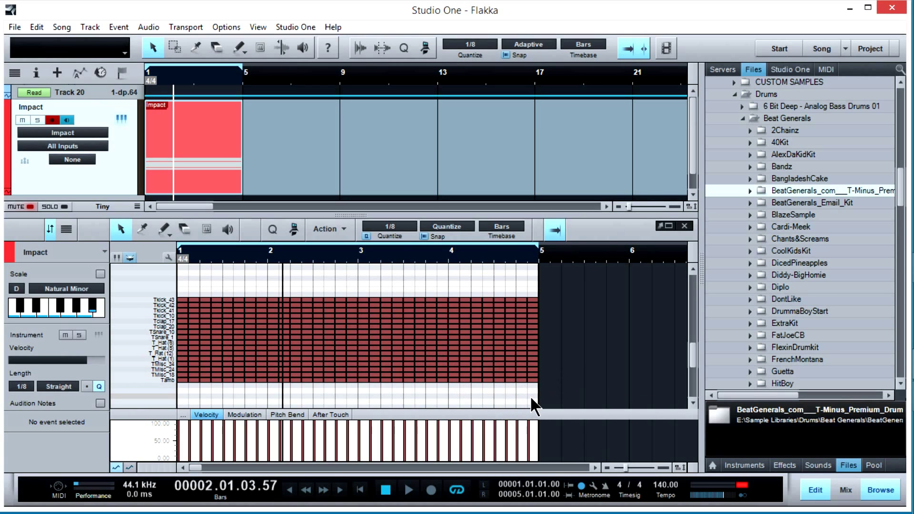
Mute all the eighth-note drum pieces in the Impact pattern with the Mute tool
drag(530, 395, 497, 364)
mouse_move(532, 395)
mouse_down()
mouse_move(459, 276)
mouse_move(384, 263)
mouse_move(218, 280)
mouse_move(180, 300)
mouse_move(185, 290)
mouse_move(384, 406)
mouse_move(506, 381)
mouse_move(540, 386)
mouse_up()
click(186, 284)
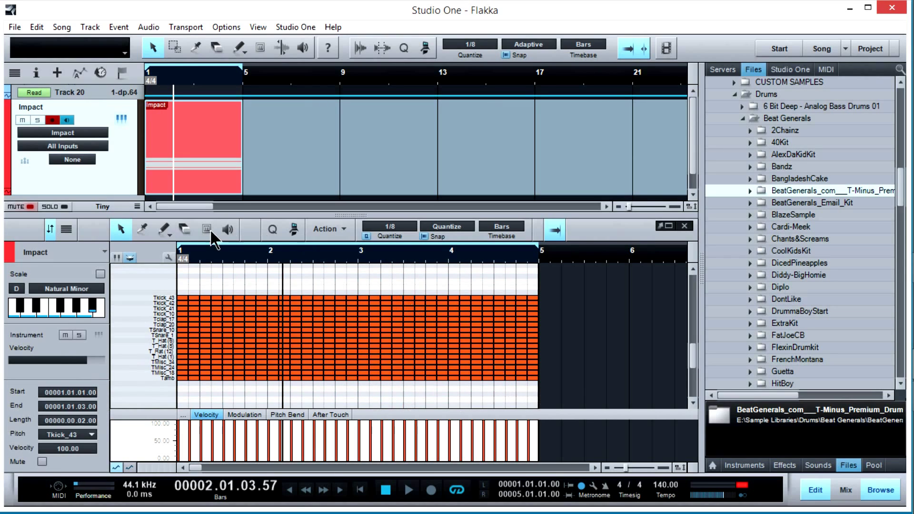
scroll(253, 275, up, 1)
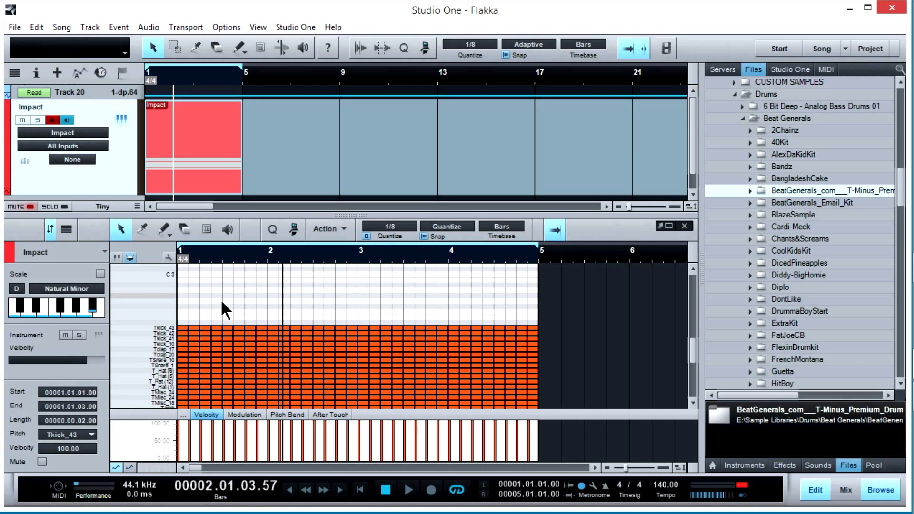
scroll(227, 295, up, 1)
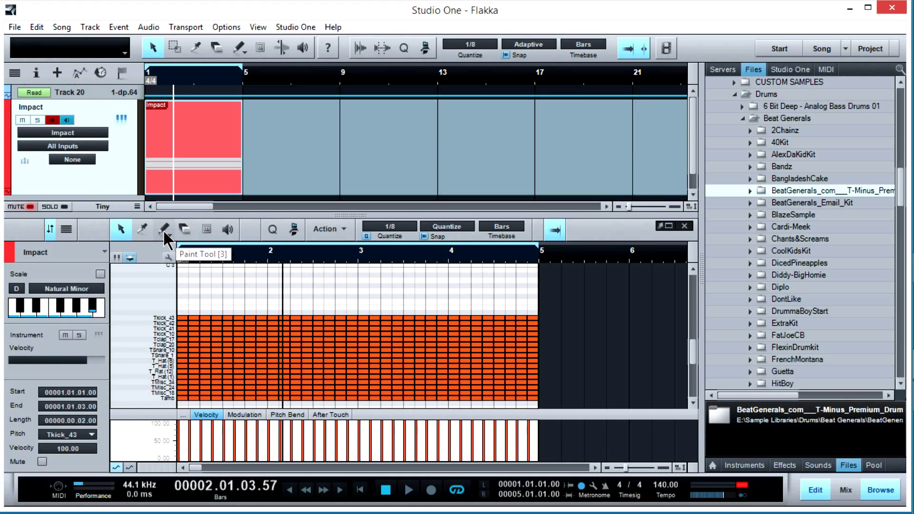
key(2)
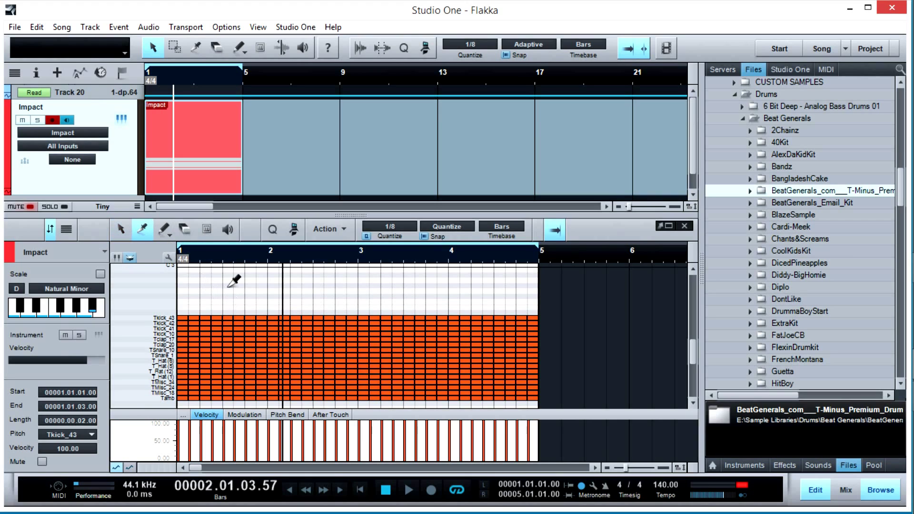
key(3)
key(4)
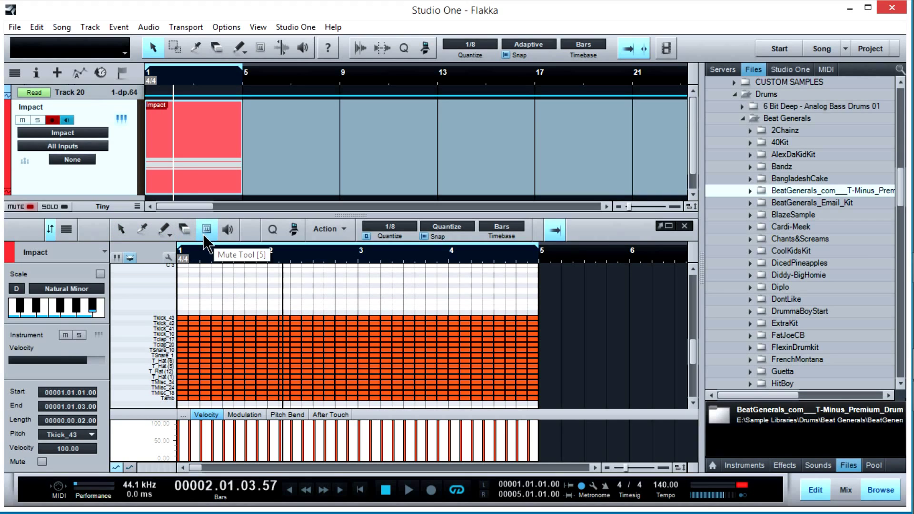
click(187, 320)
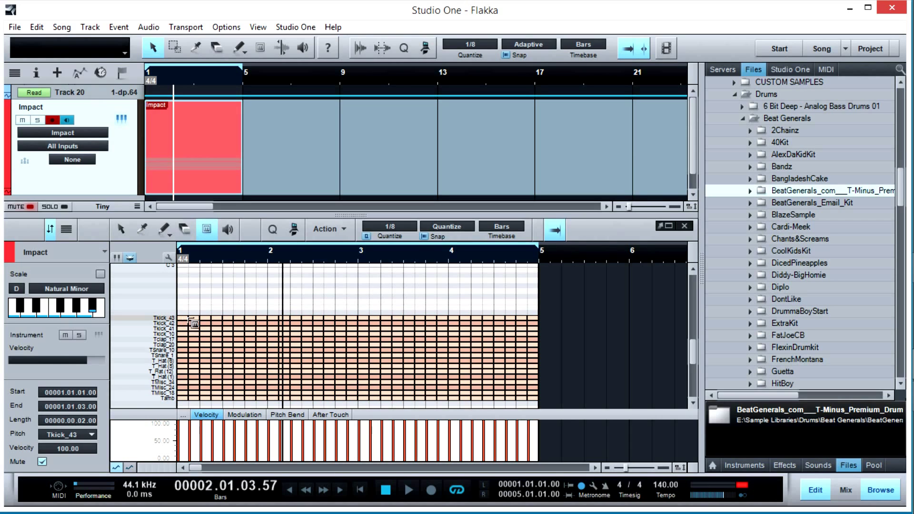
Return to the Arrow tool, clear the selection, and play the loop from bar 1
key(1)
click(365, 284)
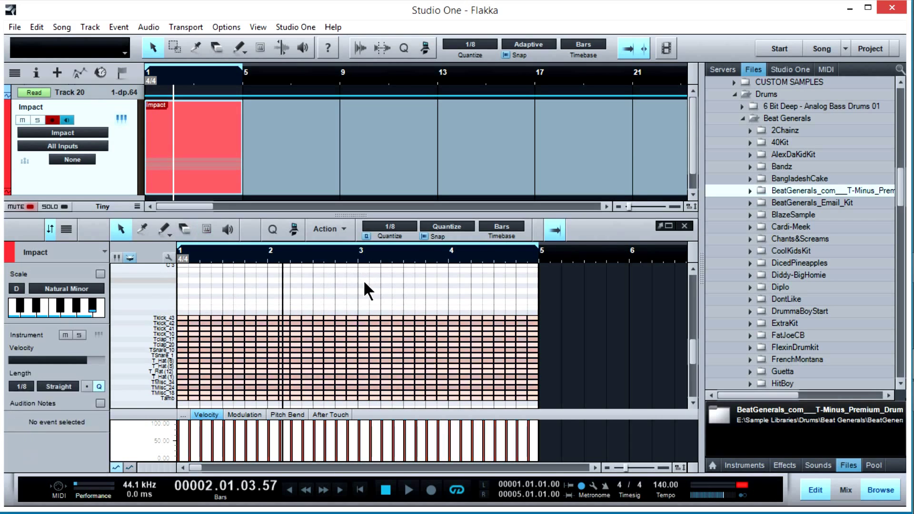
key(space)
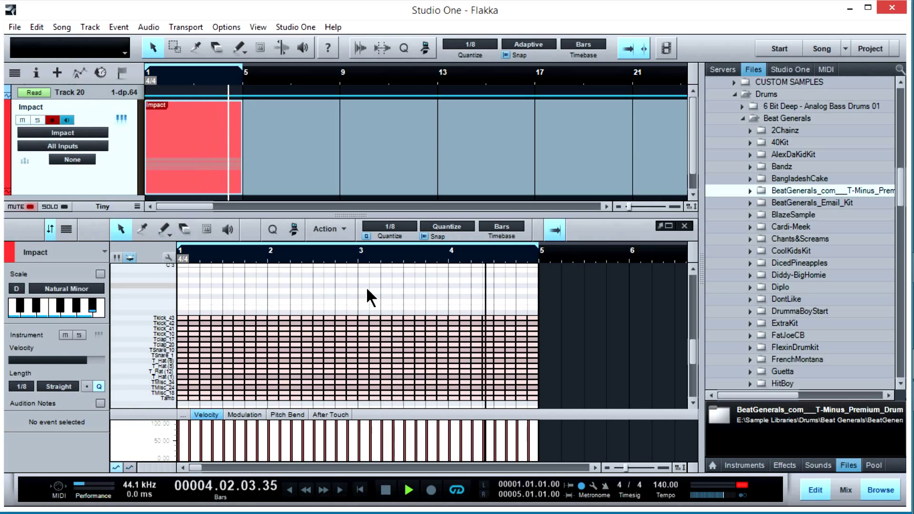
Stop playback, take the Mute tool, and audition the TSnare_10 and TSnare_1 sounds
key(space)
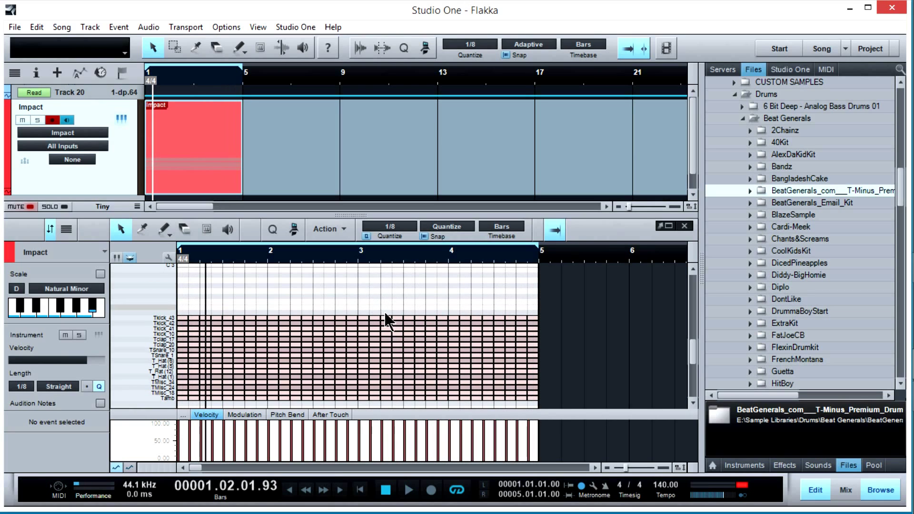
key(6)
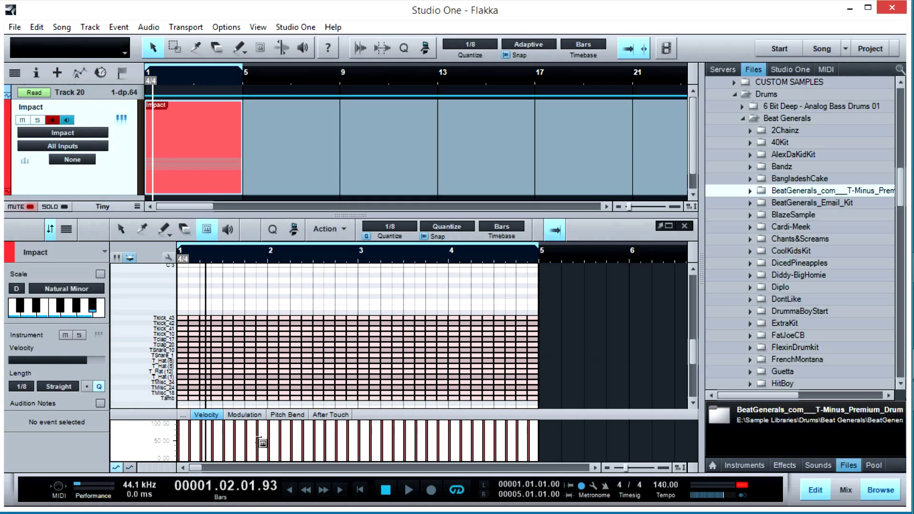
click(169, 351)
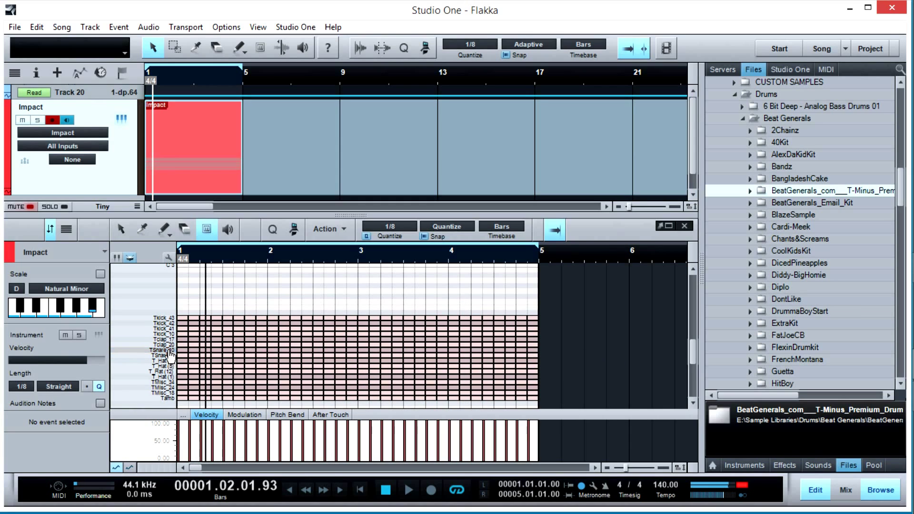
click(169, 355)
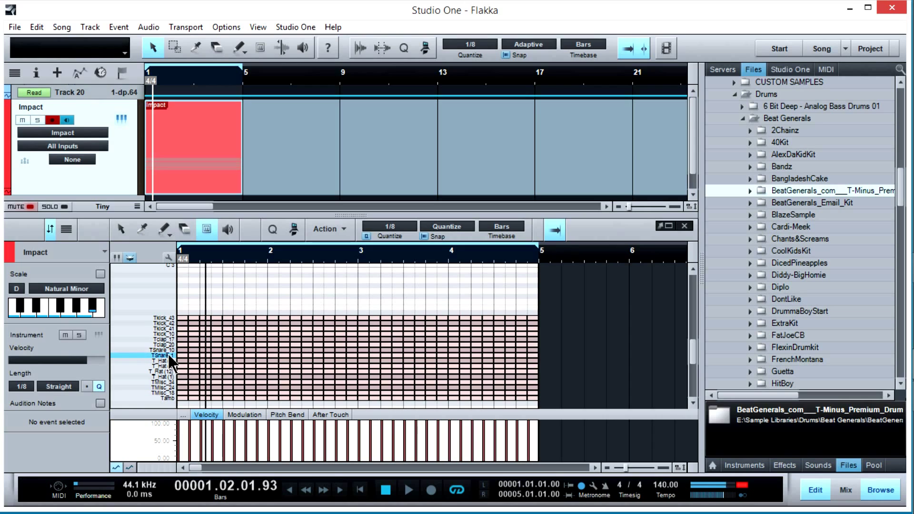
Unmute the TSnare_1 snare hits on beat 3 of each bar and play the loop
click(227, 356)
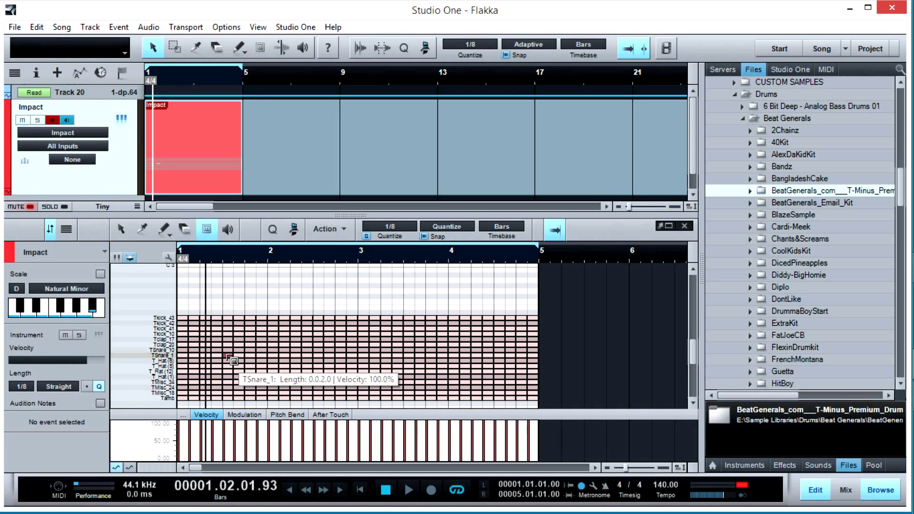
click(319, 355)
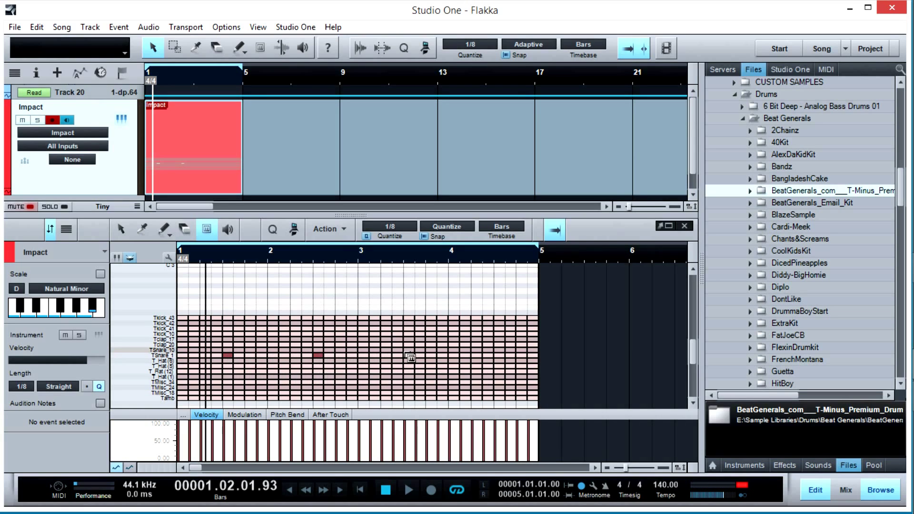
click(499, 355)
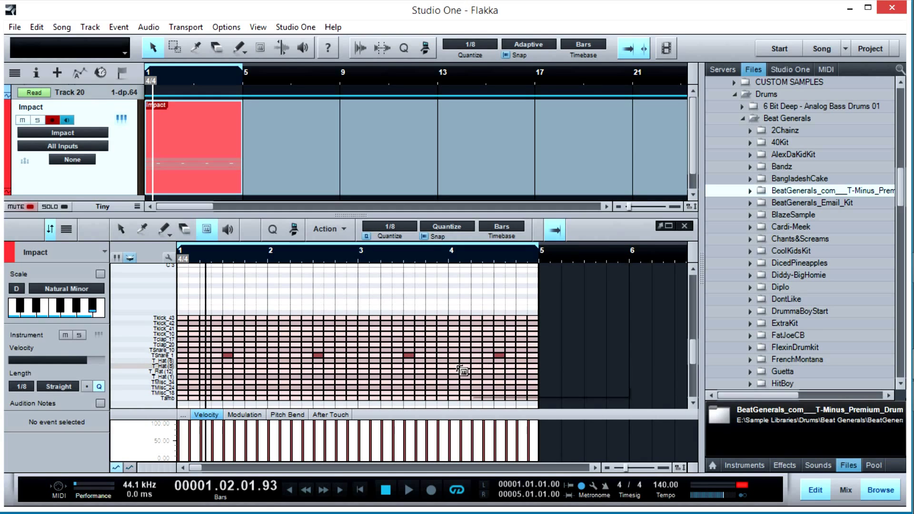
key(space)
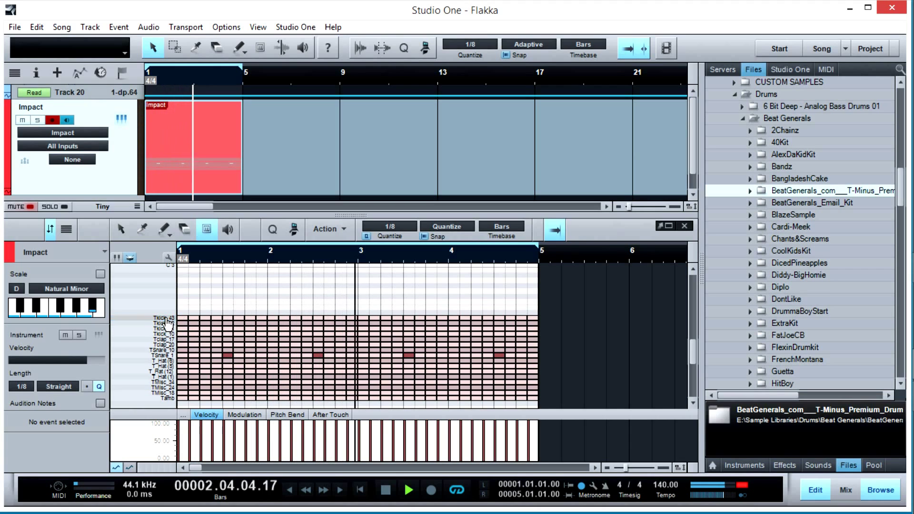
Unmute nine Tkick_42 kick notes spread across bars 1–4 to form the kick pattern
click(184, 325)
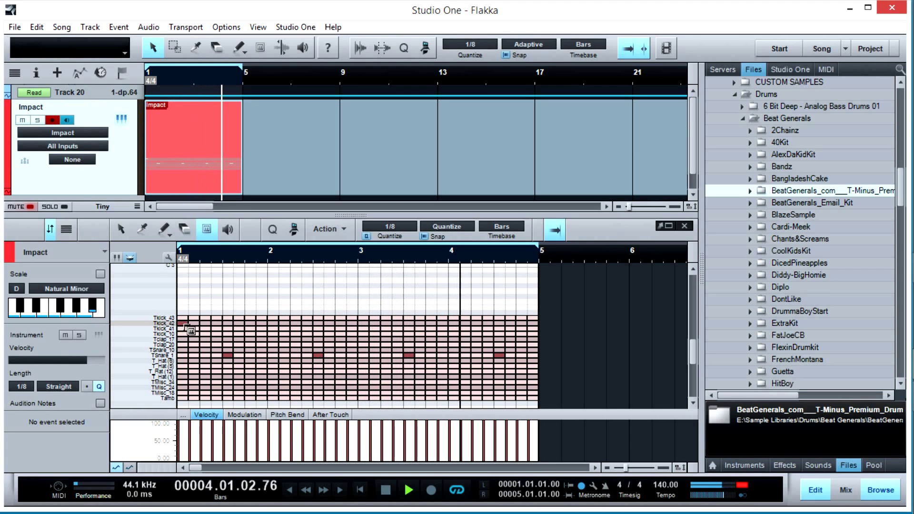
click(216, 323)
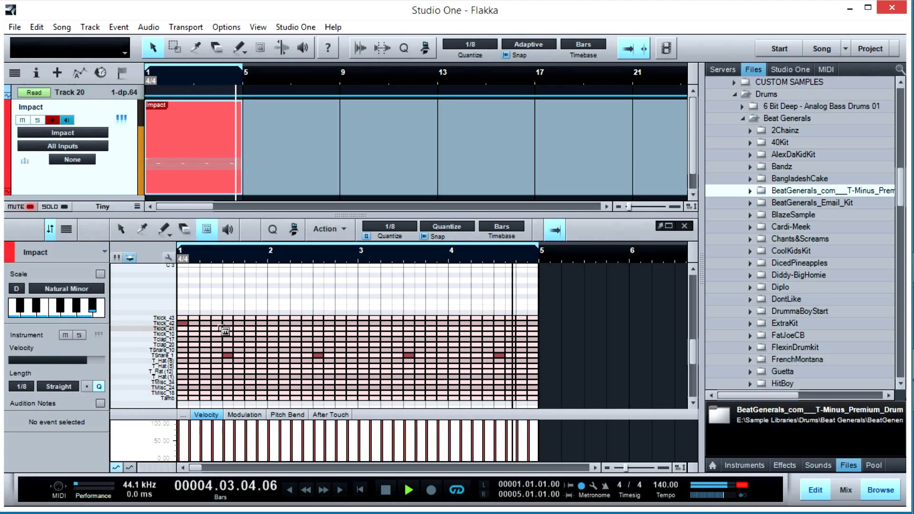
click(284, 323)
click(295, 324)
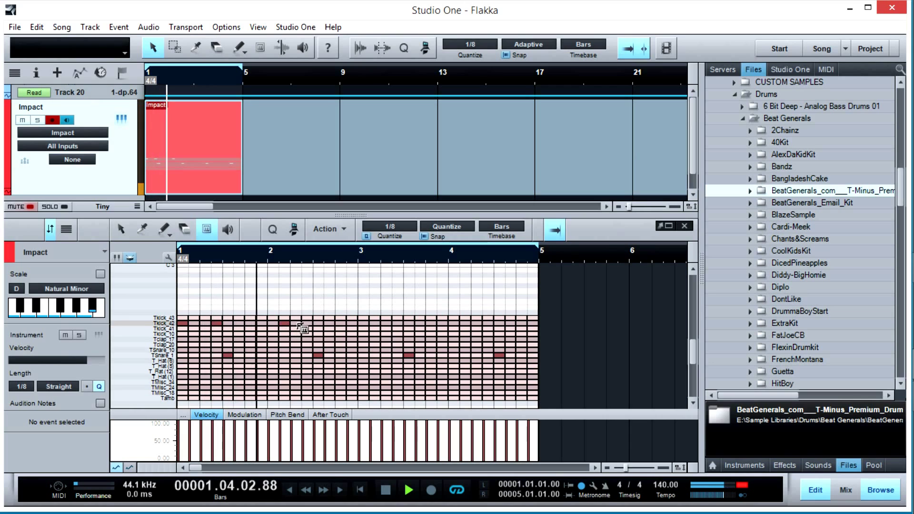
click(363, 324)
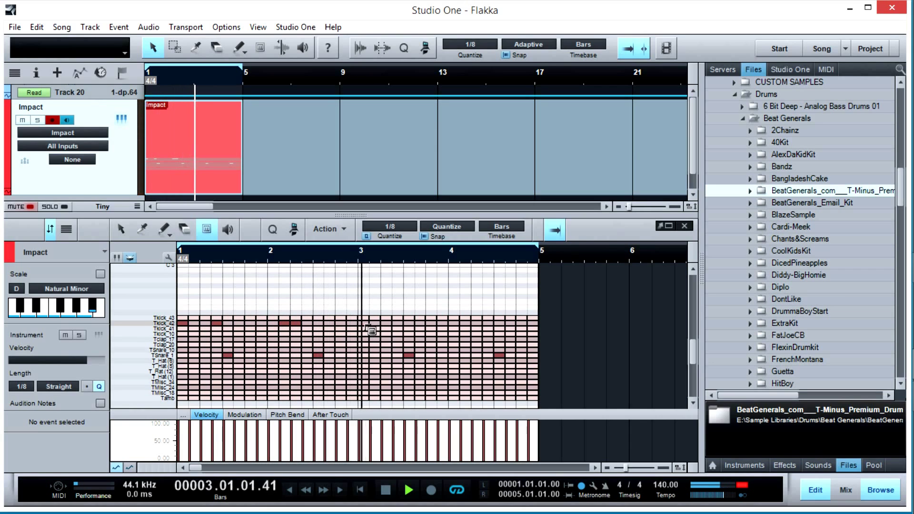
click(463, 324)
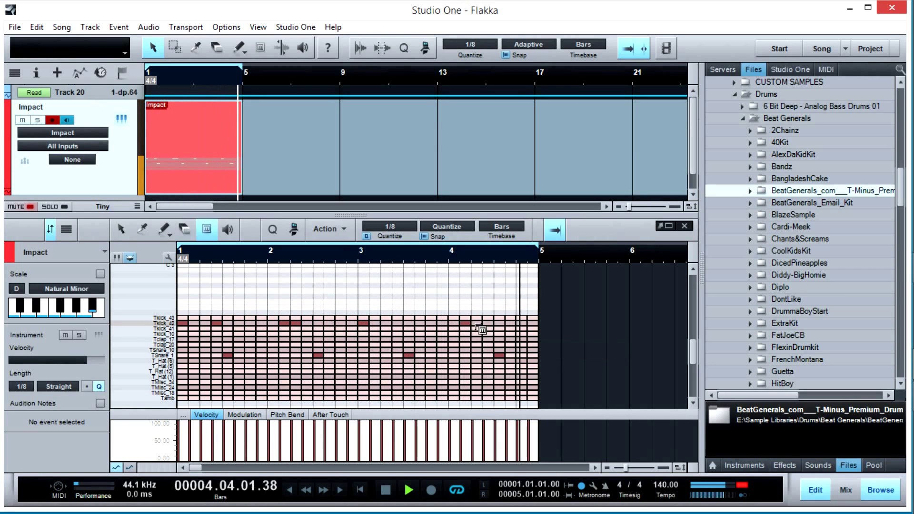
click(477, 324)
click(522, 324)
click(397, 323)
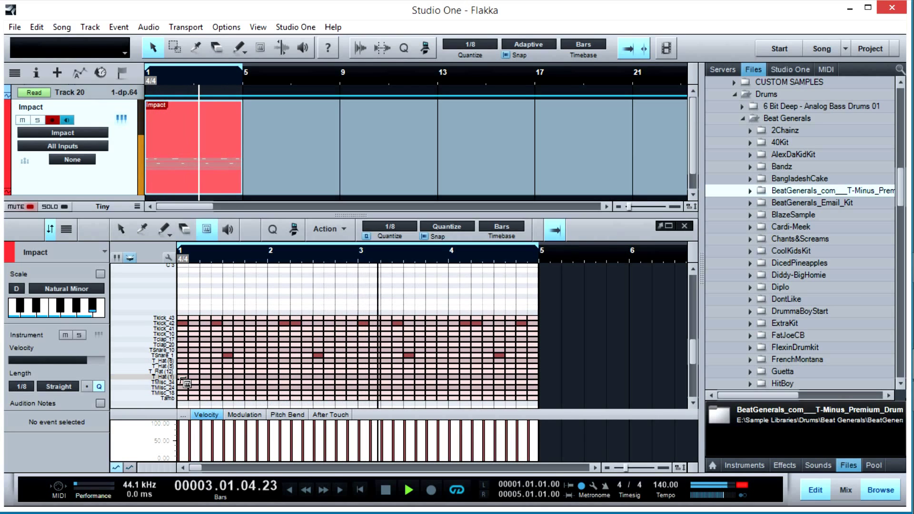
Unmute every T_Hat (1) eighth note across the four bars and audition the groove from the start
key(space)
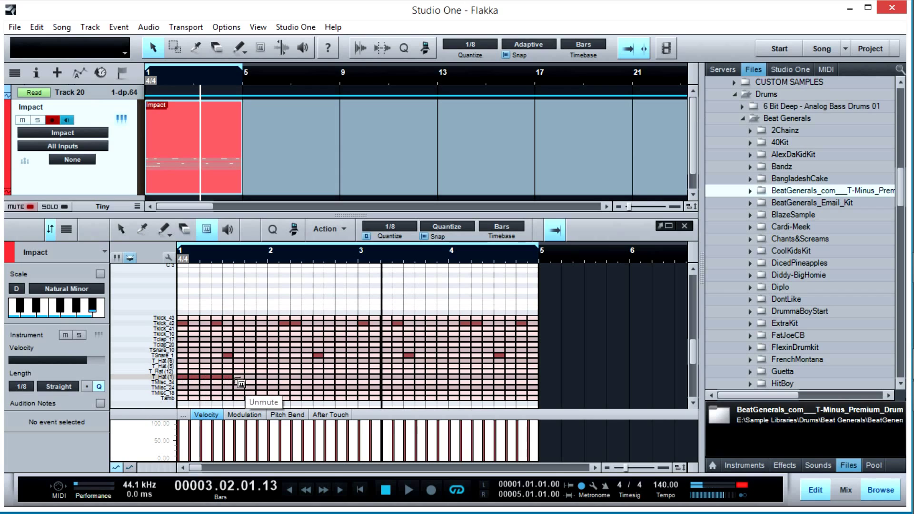
mouse_move(238, 382)
mouse_down()
mouse_move(534, 378)
mouse_move(504, 380)
mouse_up()
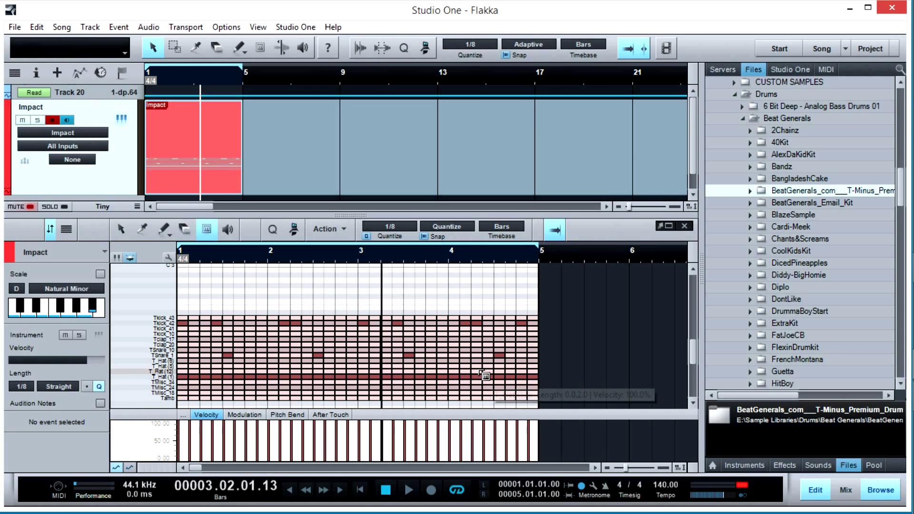
key(Home)
key(space)
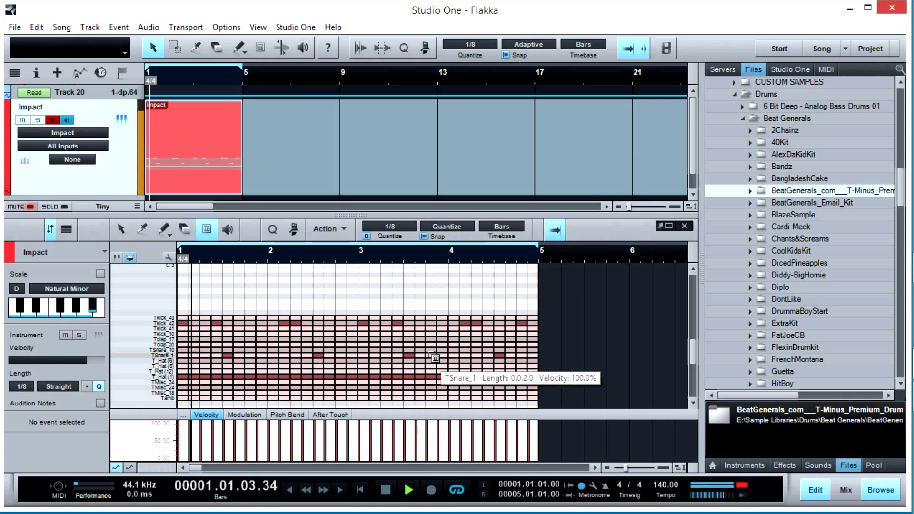
key(space)
key(Home)
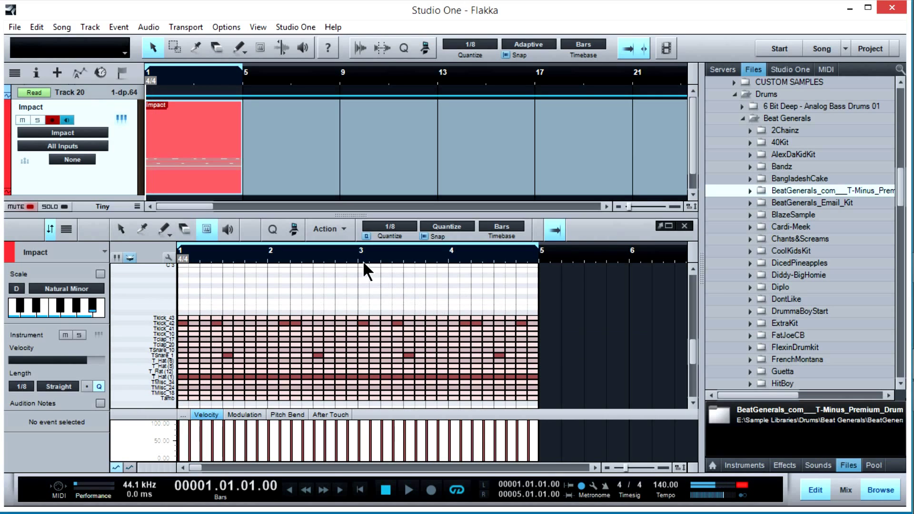
In the Console, pull Impact Mn 1 down to -24.4 dB and Impact St 5 to -7.4 dB
key(F3)
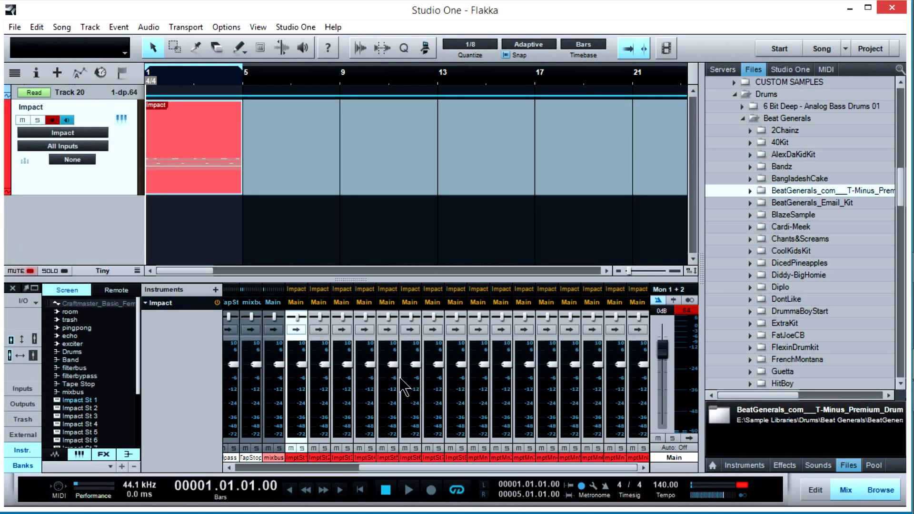
key(space)
drag(483, 364, 481, 392)
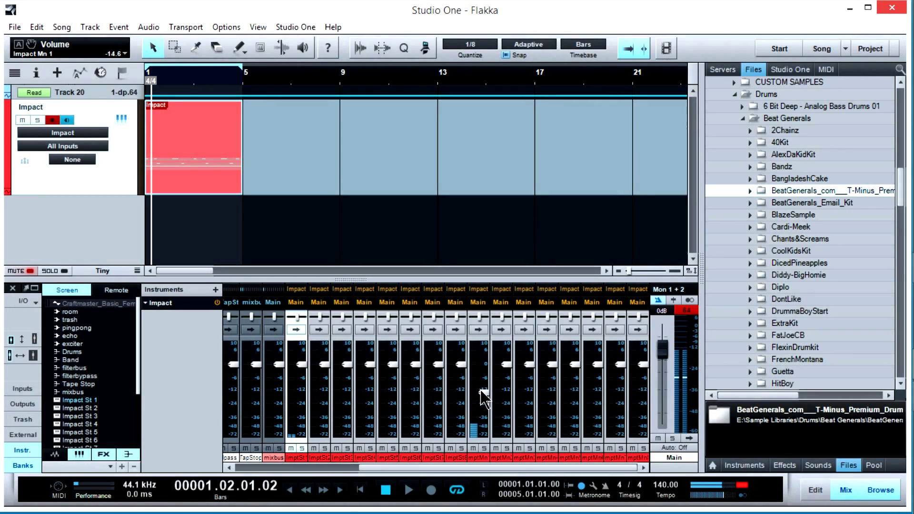
key(space)
key(space)
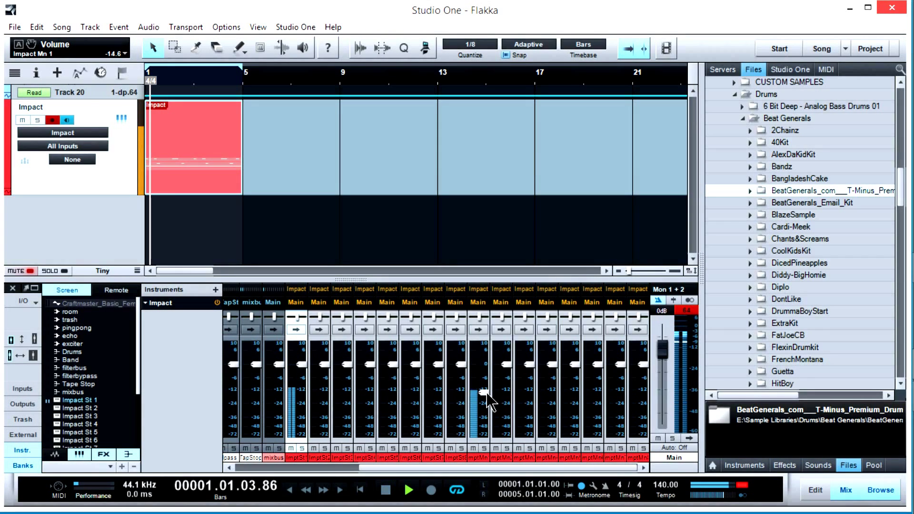
drag(487, 392, 484, 397)
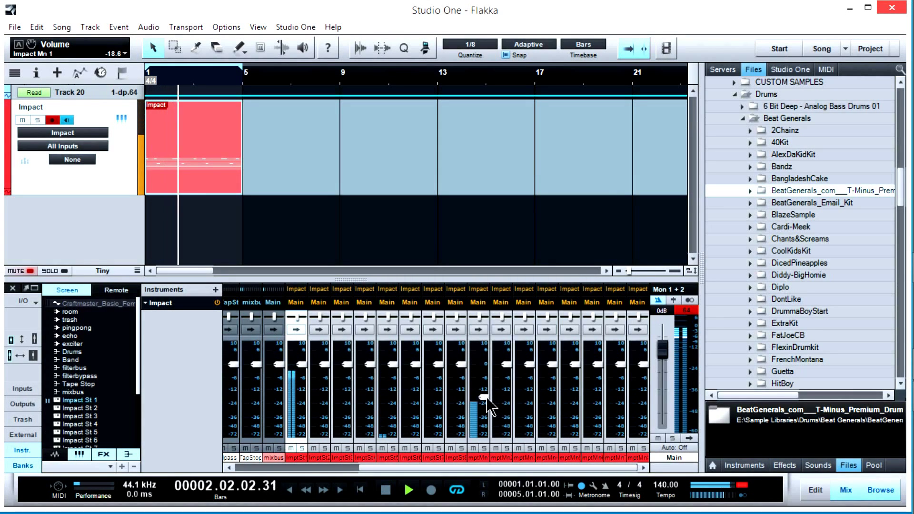
drag(394, 365, 393, 384)
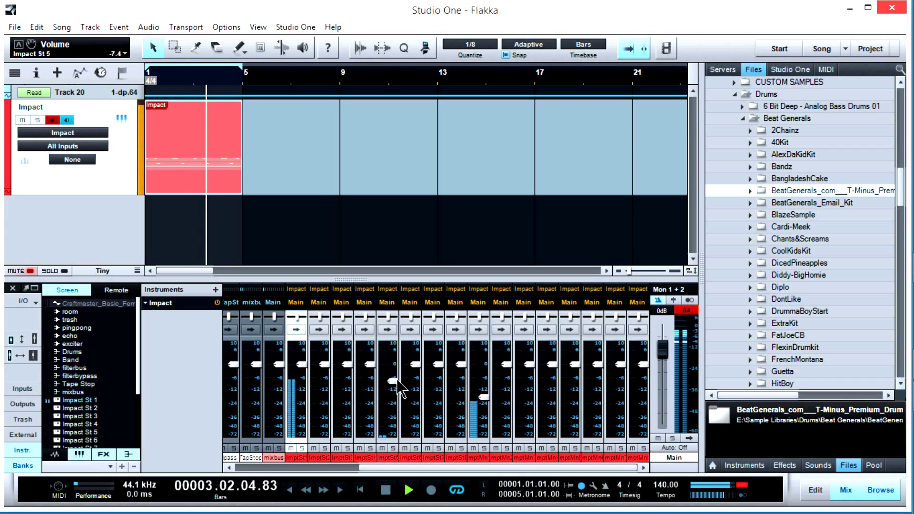
mouse_move(484, 398)
mouse_down()
mouse_move(487, 415)
mouse_move(486, 406)
mouse_up()
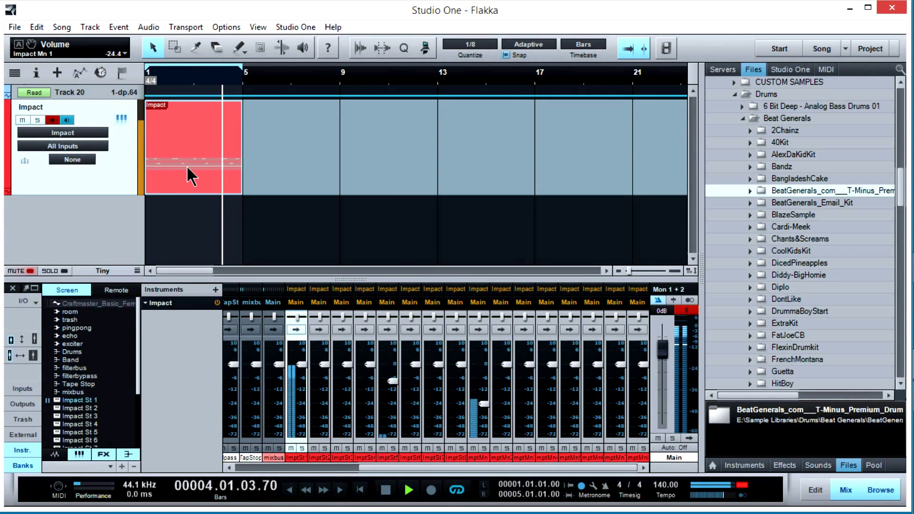
Unmute a Tamb tambourine hit on beat 3 of bars 1–4, lined up with the TSnare_1 snares
double_click(188, 168)
scroll(364, 322, down, 3)
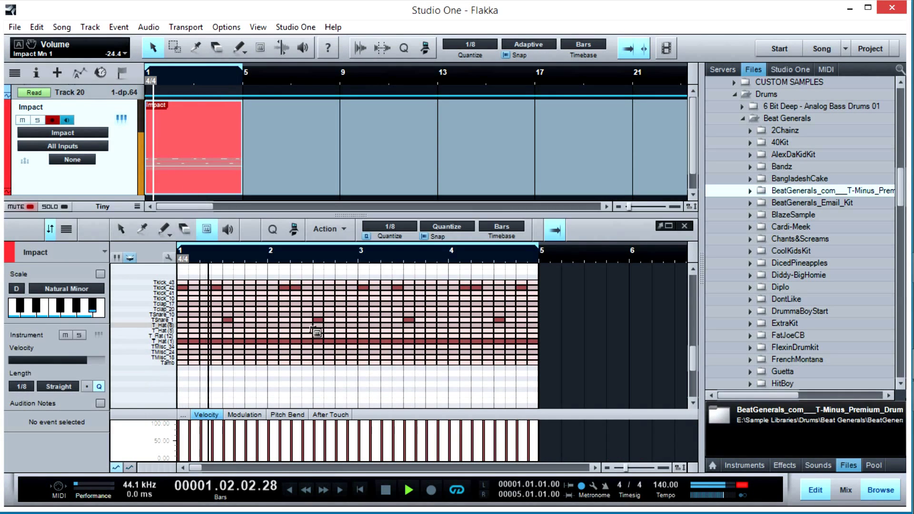
click(227, 363)
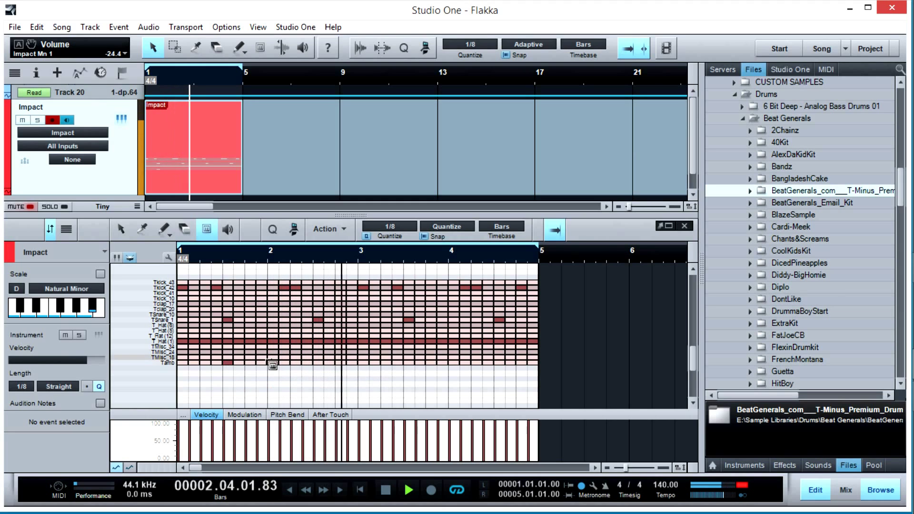
click(318, 363)
click(408, 363)
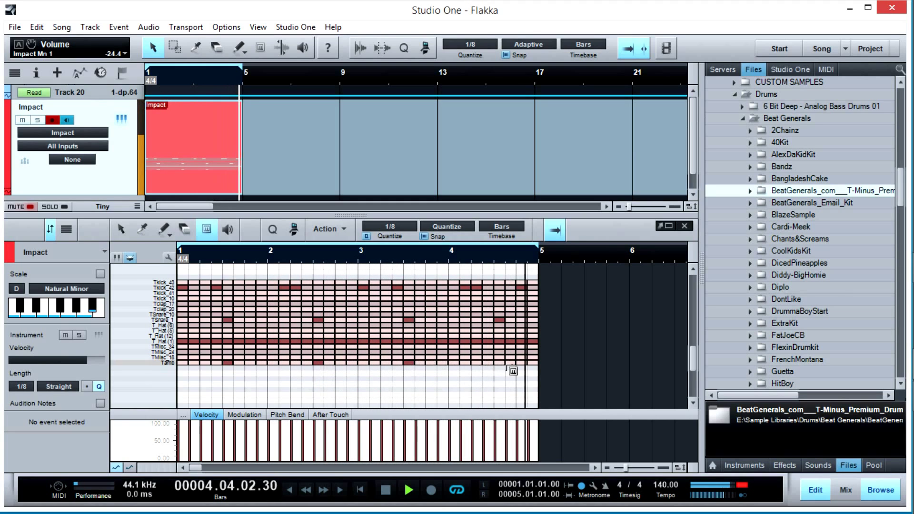
click(499, 362)
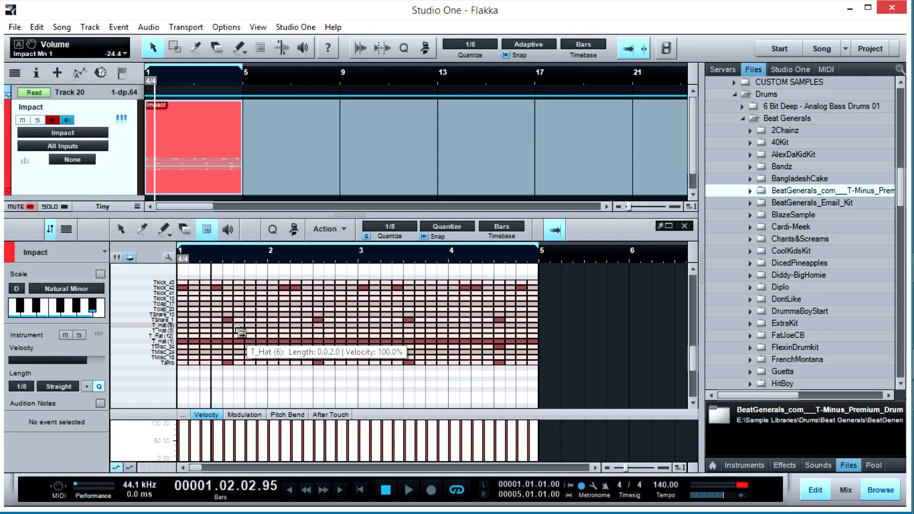
scroll(241, 271, up, 2)
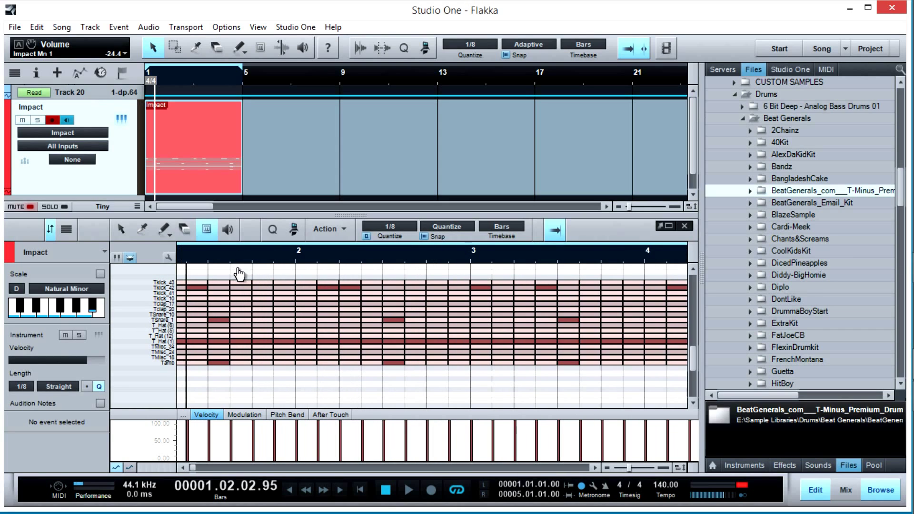
scroll(236, 342, down, 2)
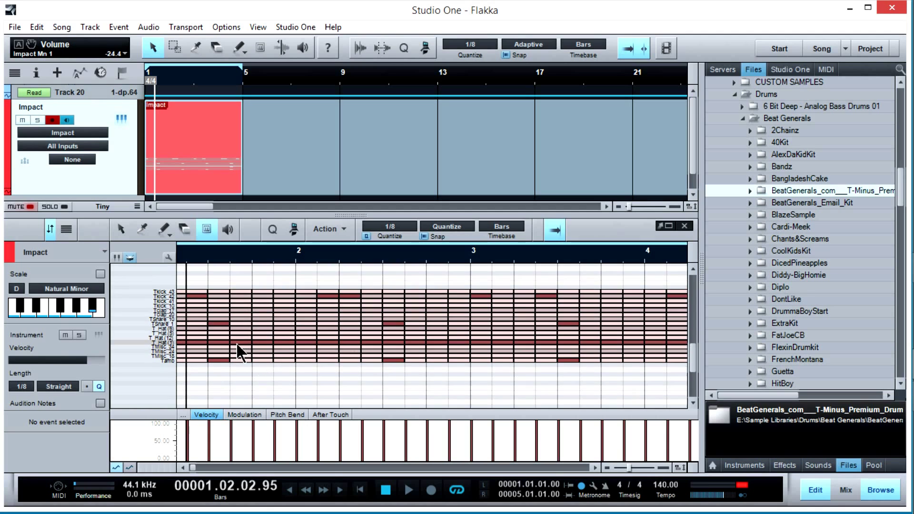
scroll(237, 344, up, 2)
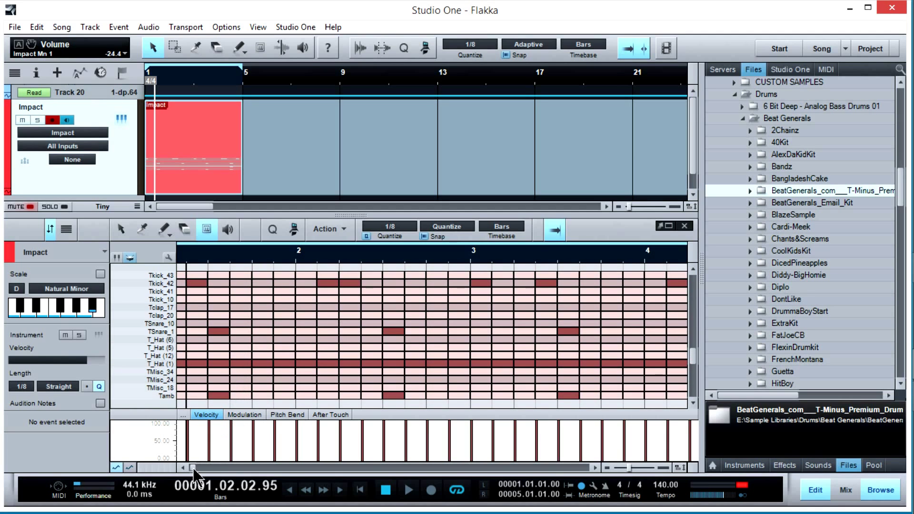
scroll(223, 388, left, 3)
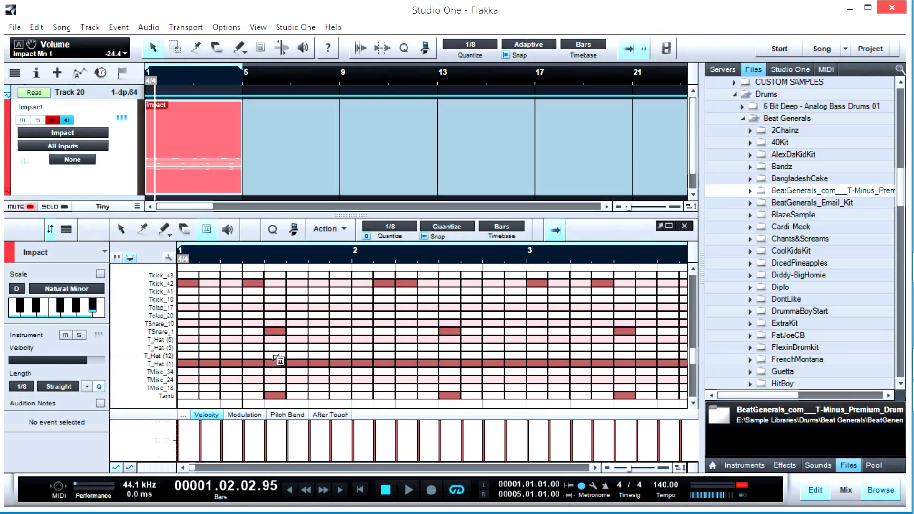
Set Quantize to 1/16 and split the bar 1 T_Hat (1) note into two sixteenths
key(1)
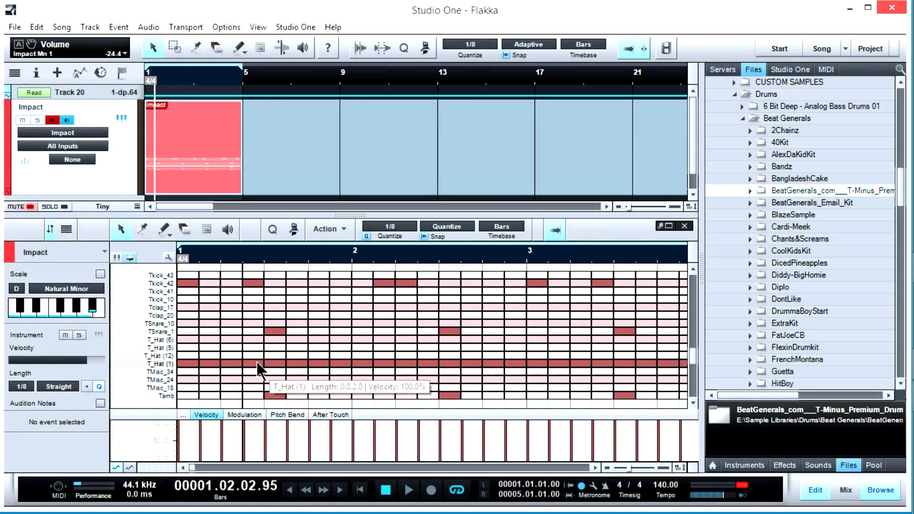
click(257, 364)
click(398, 227)
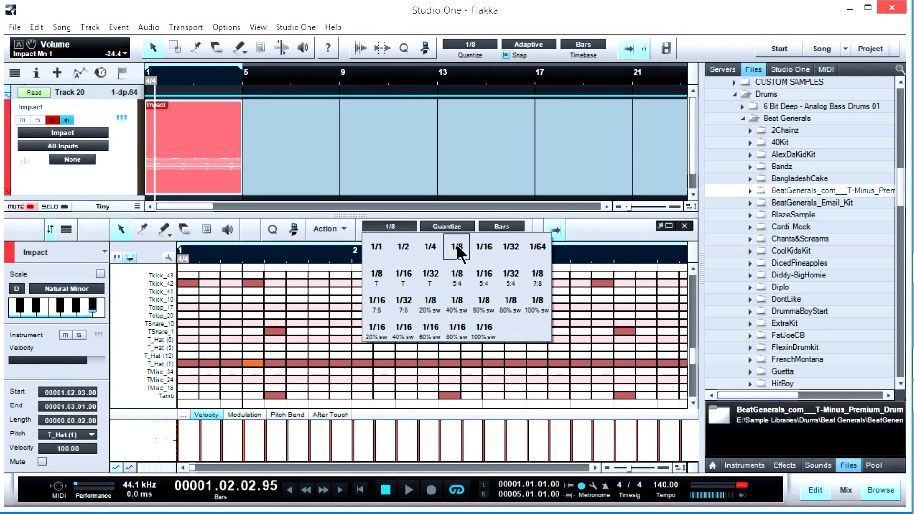
click(487, 247)
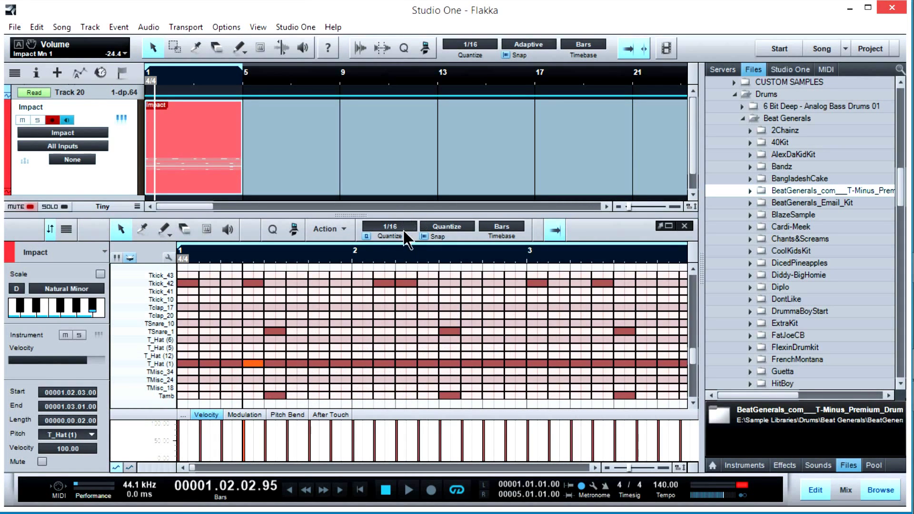
right_click(248, 362)
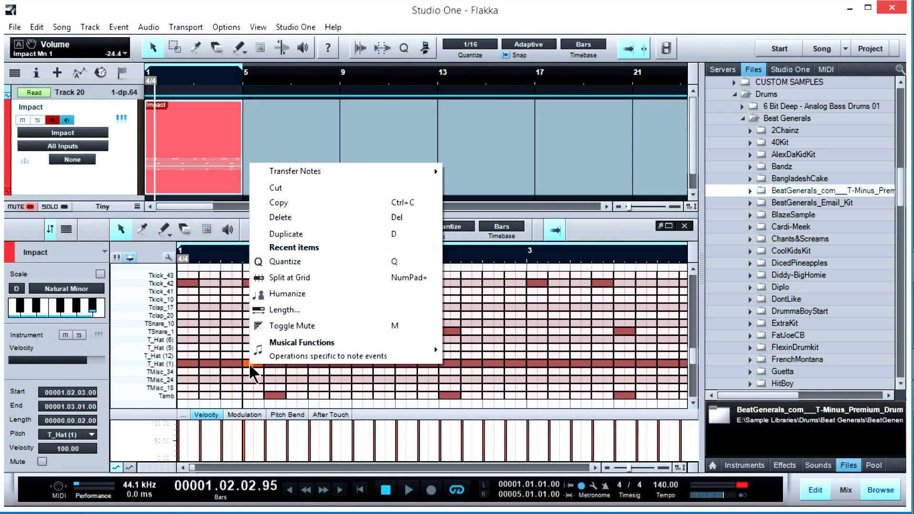
mouse_move(353, 344)
click(457, 331)
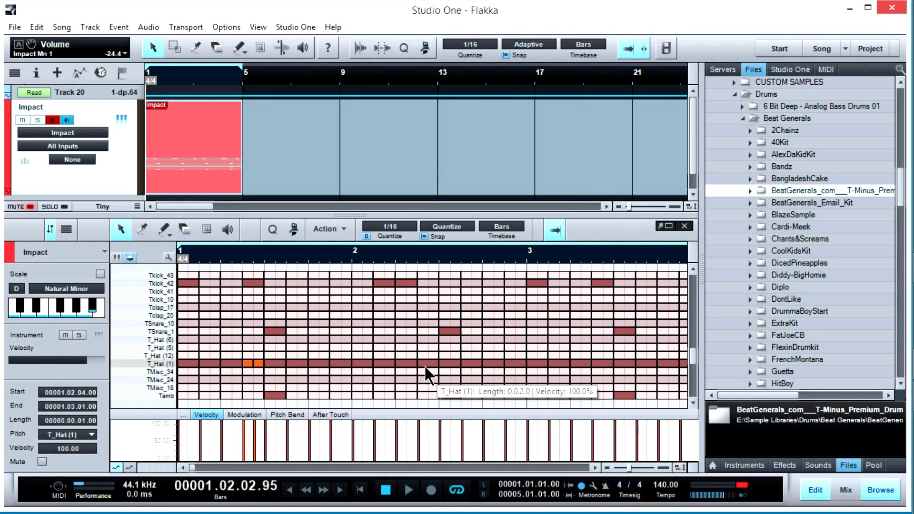
Play the loop, split the bar 3 hi-hat note with Alt+X, and select bar 4's final hi-hats
key(Home)
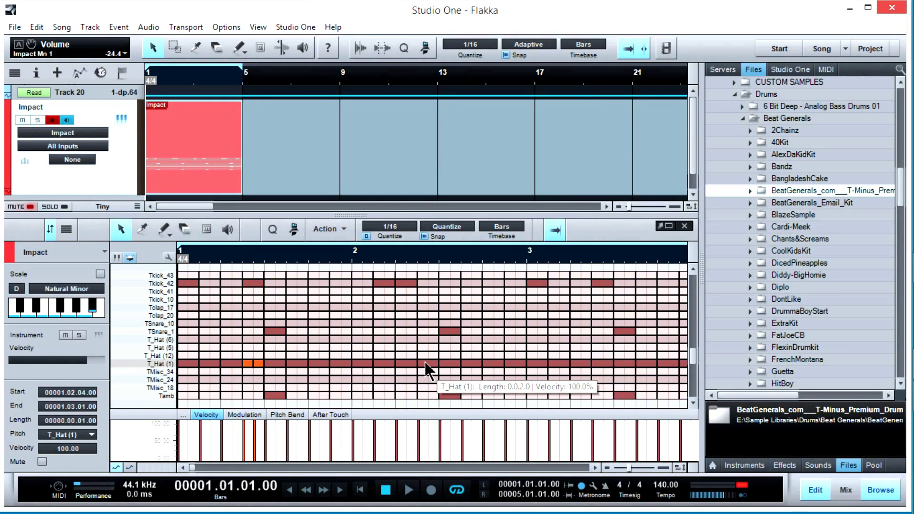
key(space)
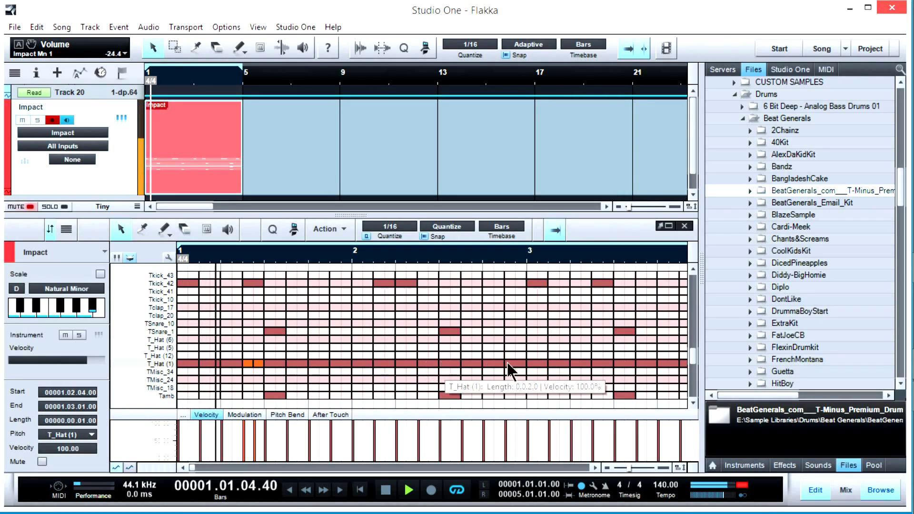
click(602, 365)
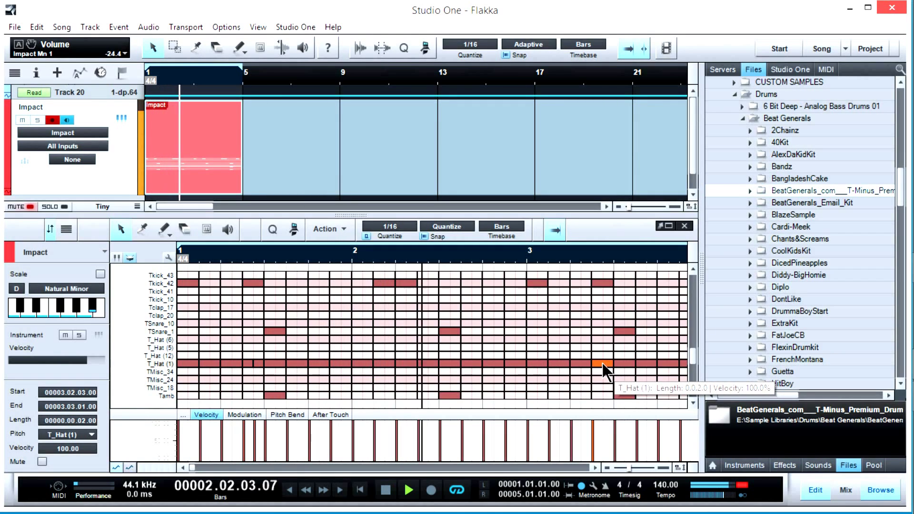
key(alt+x)
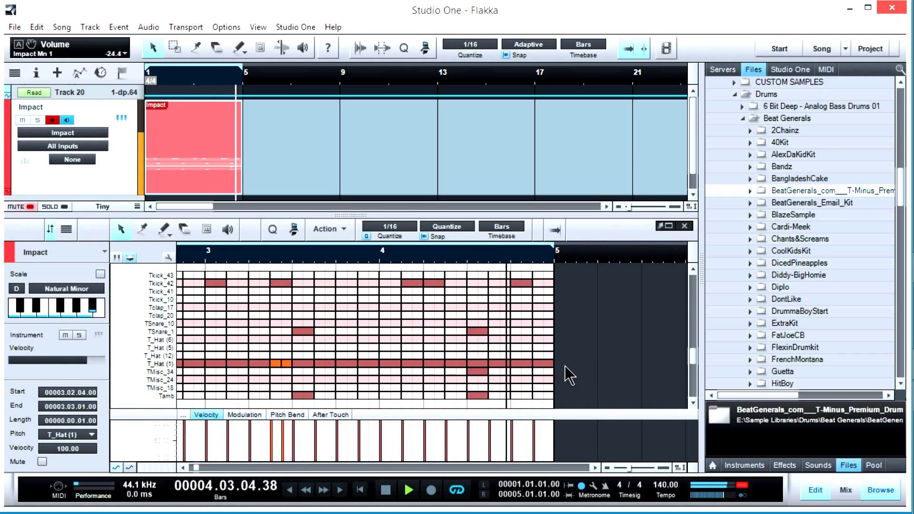
key(space)
drag(576, 374, 552, 367)
Set the grid to 1/8 T for the closing bar 4 hi-hats and play back zoomed out
click(382, 224)
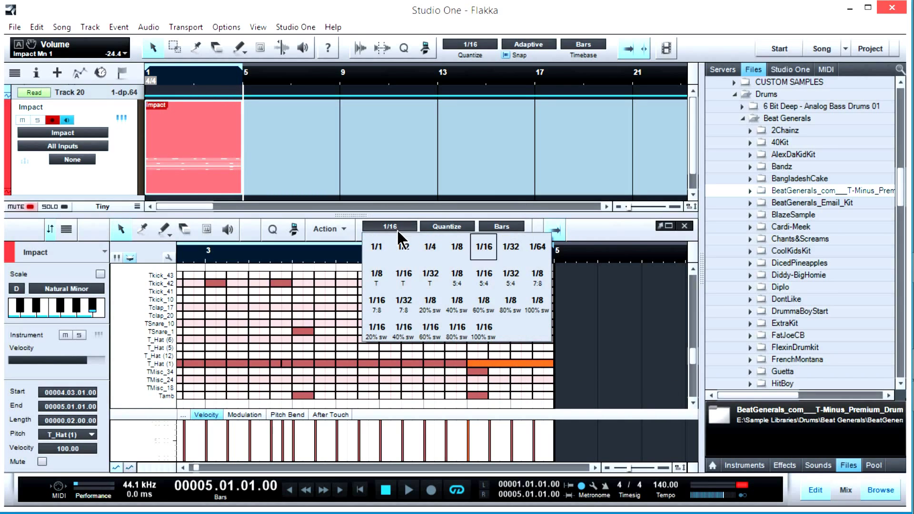
click(380, 267)
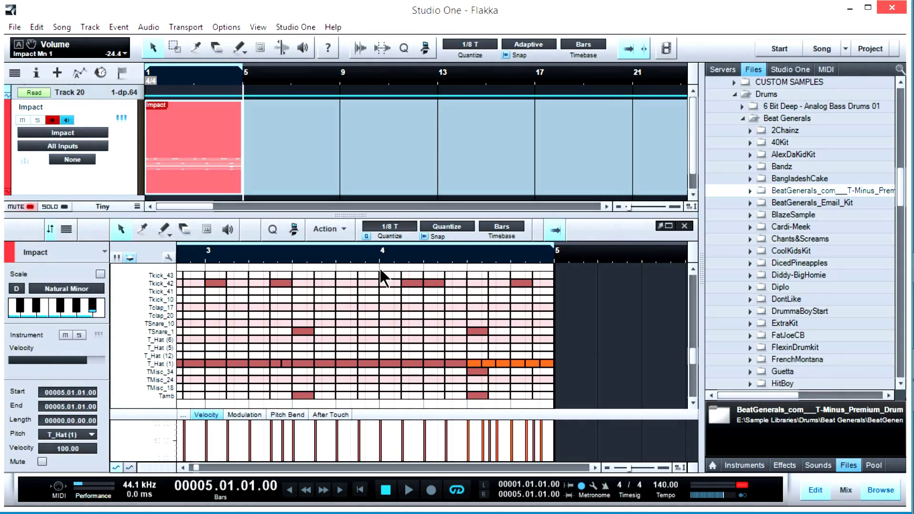
key(space)
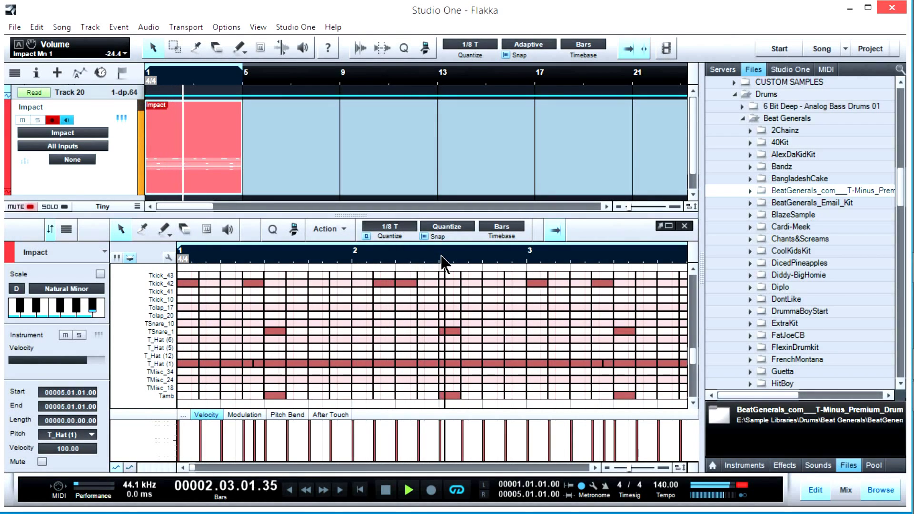
key(w)
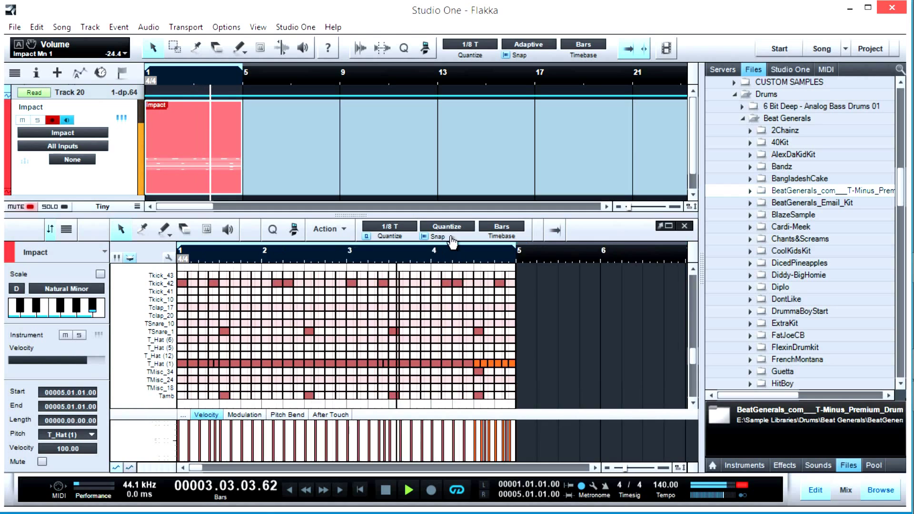
key(w)
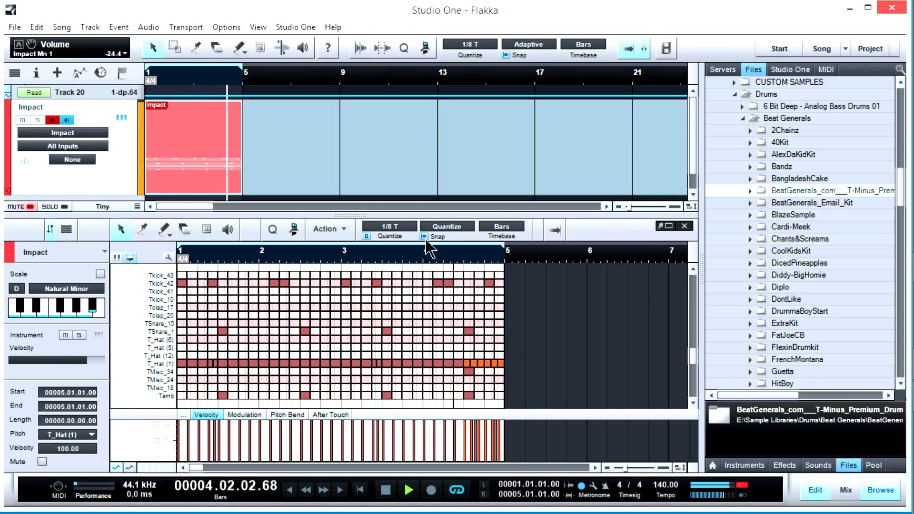
key(space)
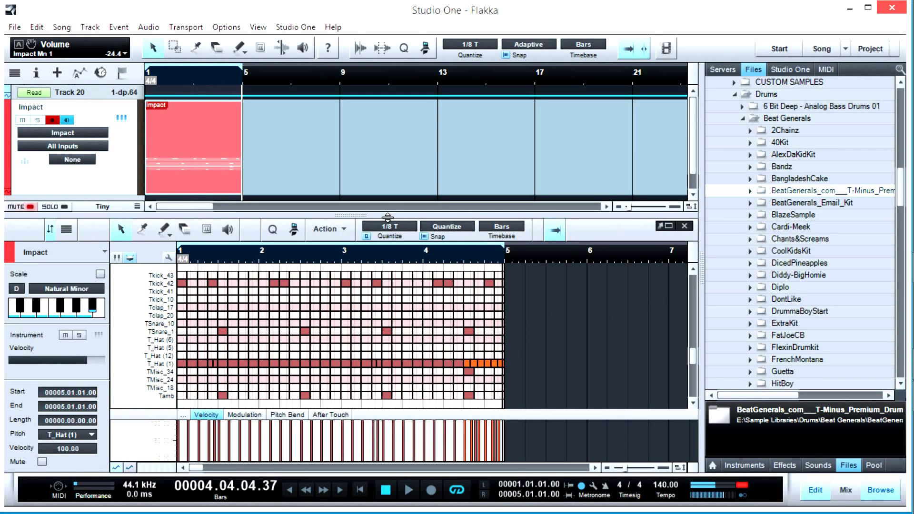
Route the Impact drum channel outputs to the Drums bus in the Console
key(F3)
key(space)
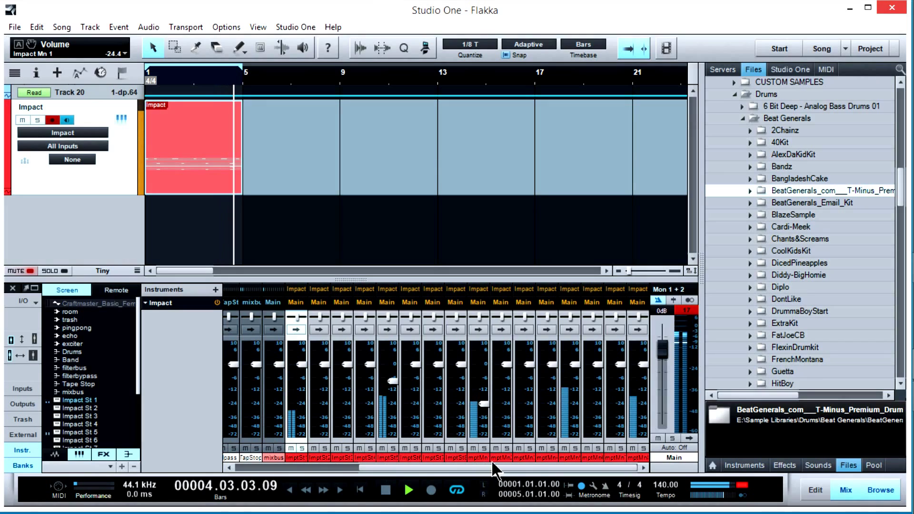
click(296, 303)
click(356, 339)
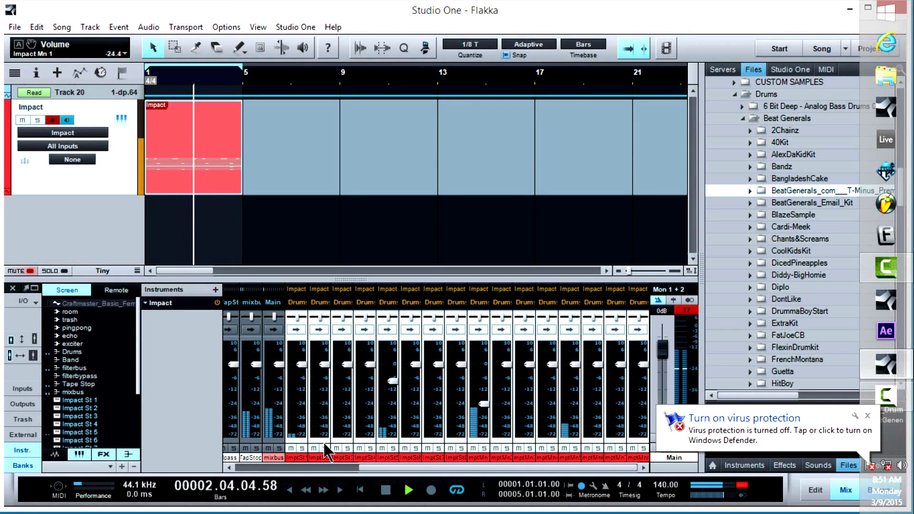
Add a room send on Impact St 5 and set it to -21.2 dB
click(388, 329)
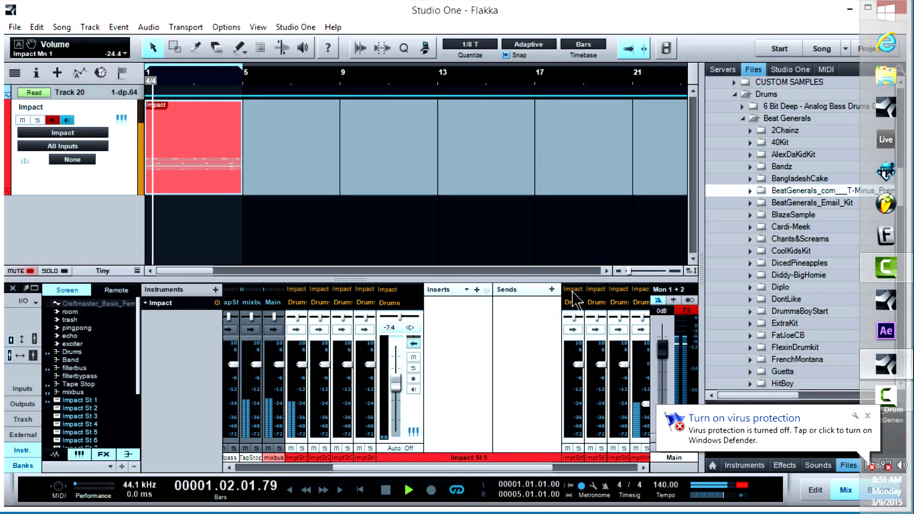
click(551, 289)
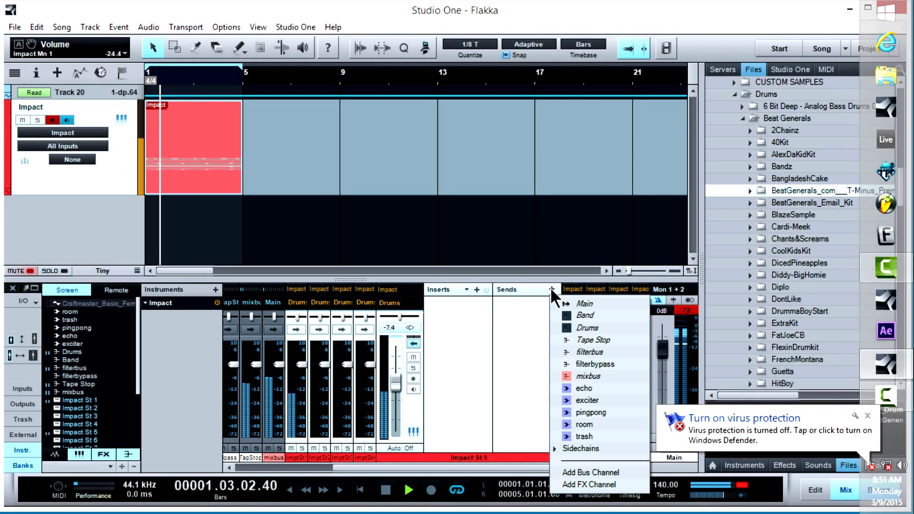
click(614, 428)
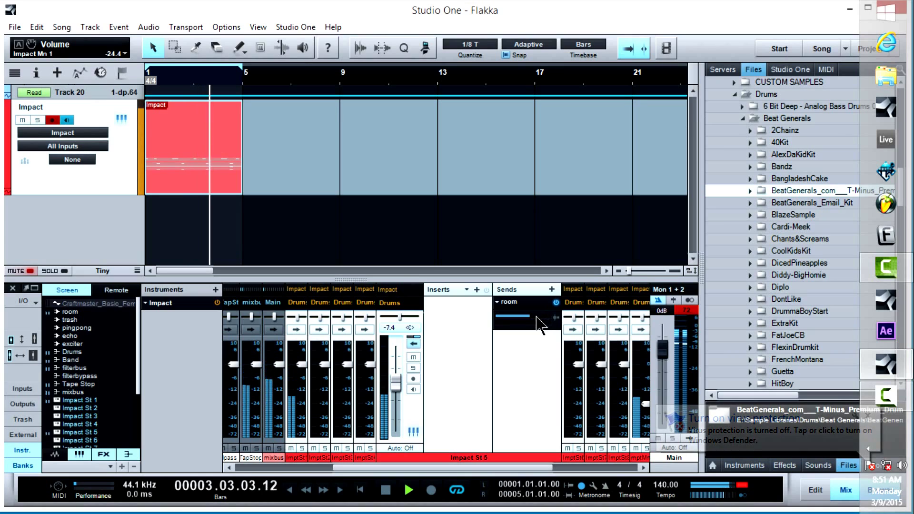
drag(531, 318, 518, 323)
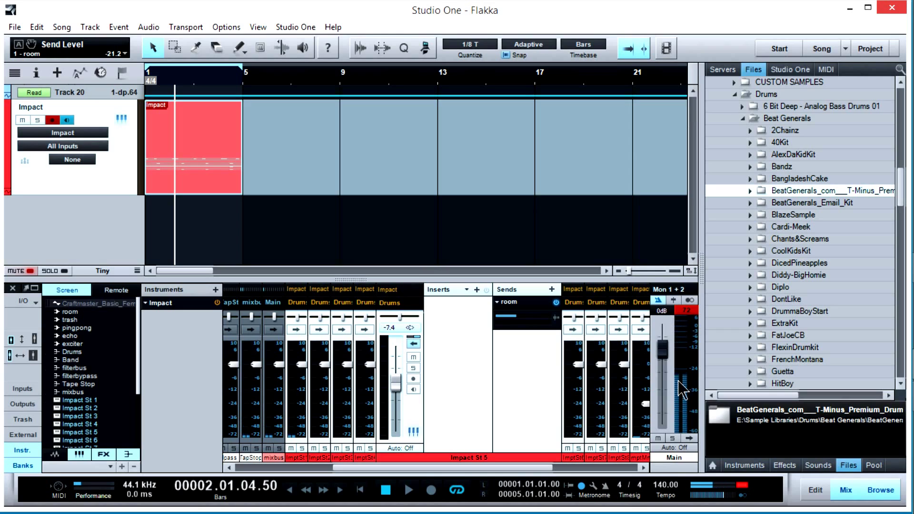
Collapse the Inserts/Sends panel on Impact St 5 and scroll the console to show compact strips
click(318, 456)
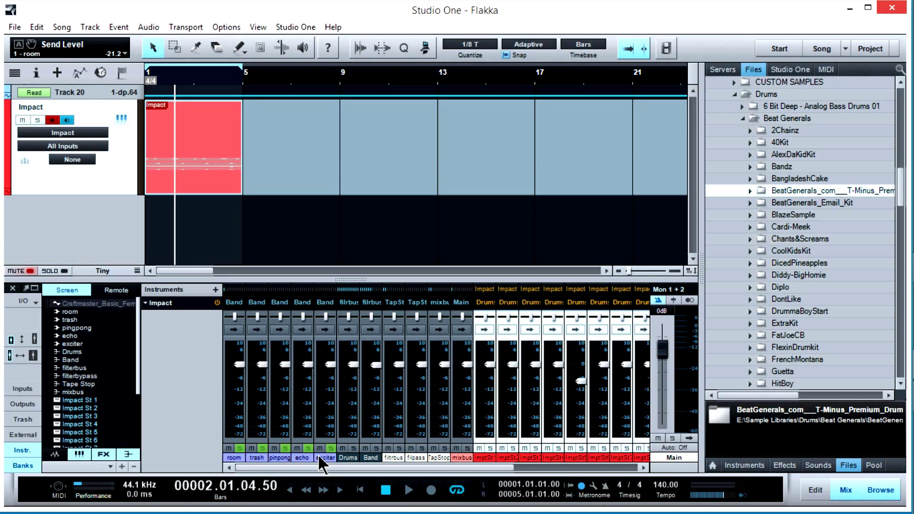
drag(377, 468, 504, 470)
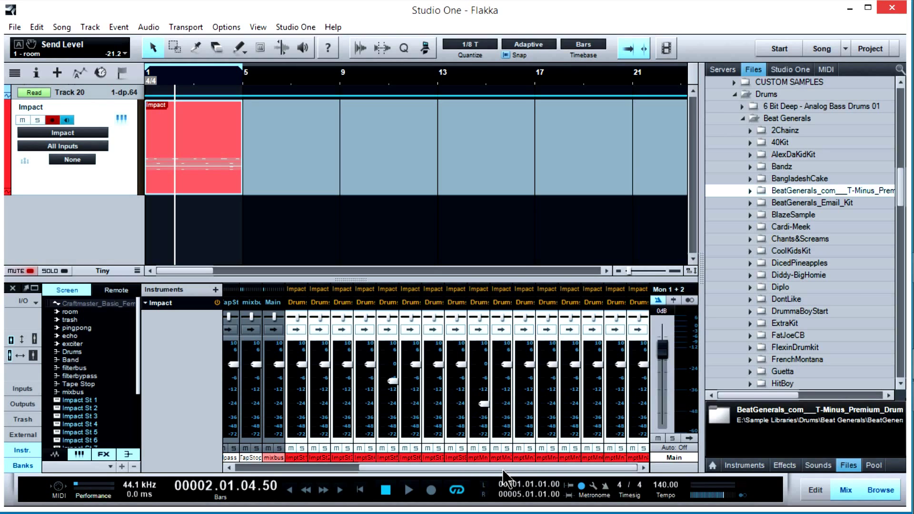
mouse_move(497, 470)
mouse_down()
mouse_move(307, 473)
mouse_move(516, 472)
mouse_up()
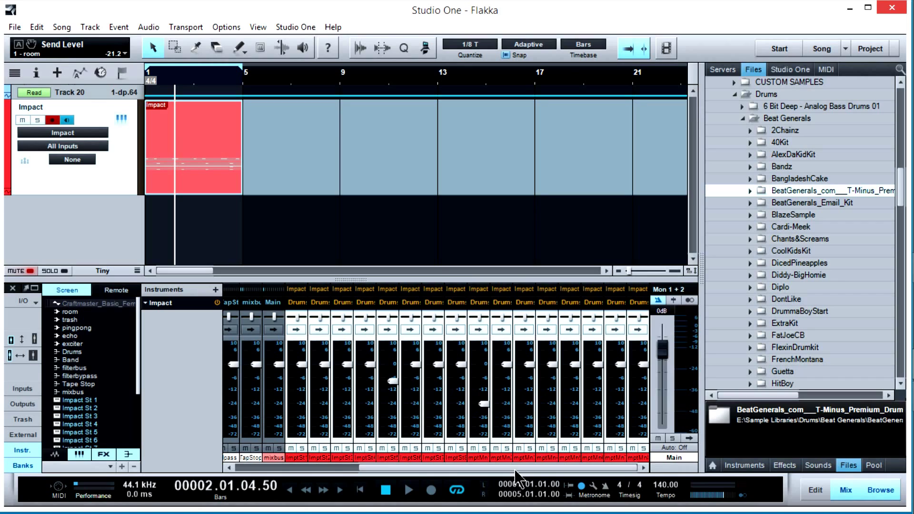